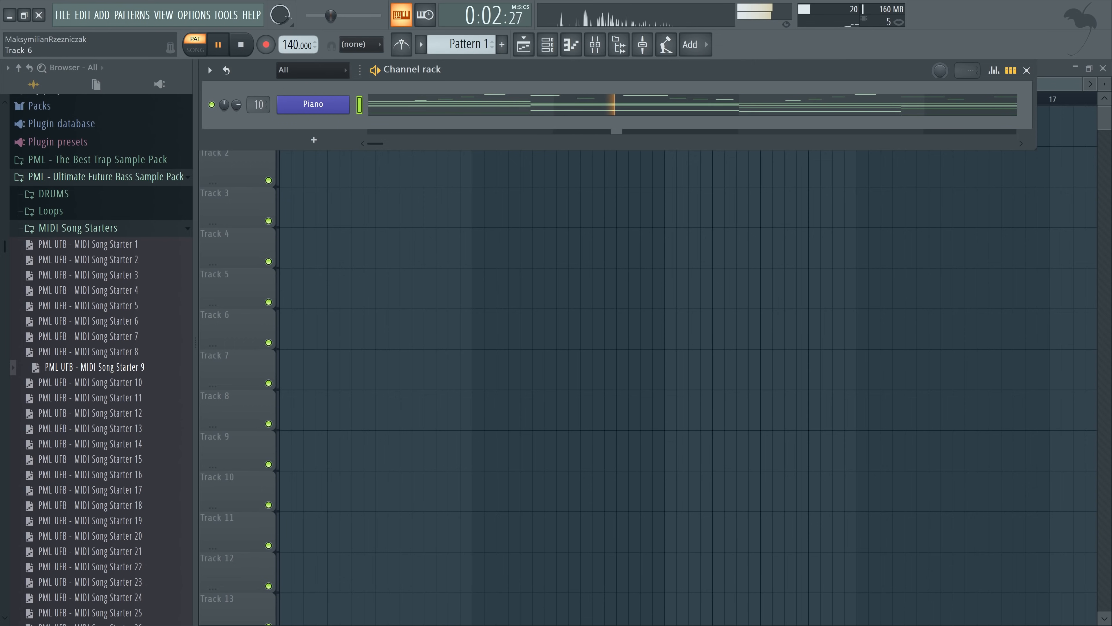
Try out MIDI song starters on the Piano channel and load PML UFB - MIDI Song Starter 16
drag(90, 413, 236, 241)
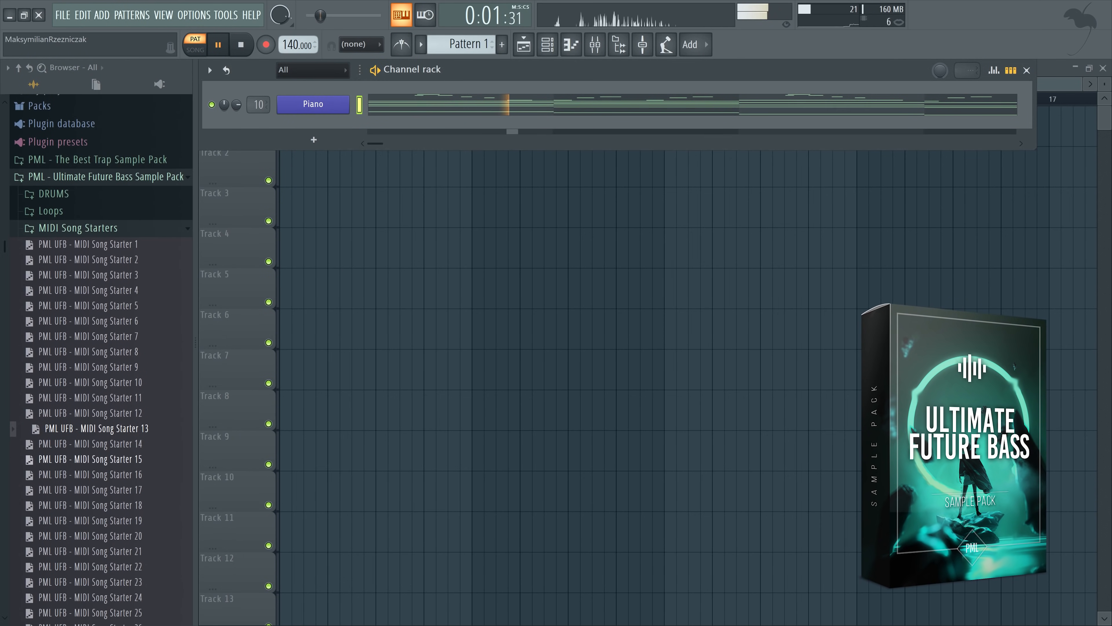
scroll(90, 397, down, 2)
drag(90, 367, 302, 125)
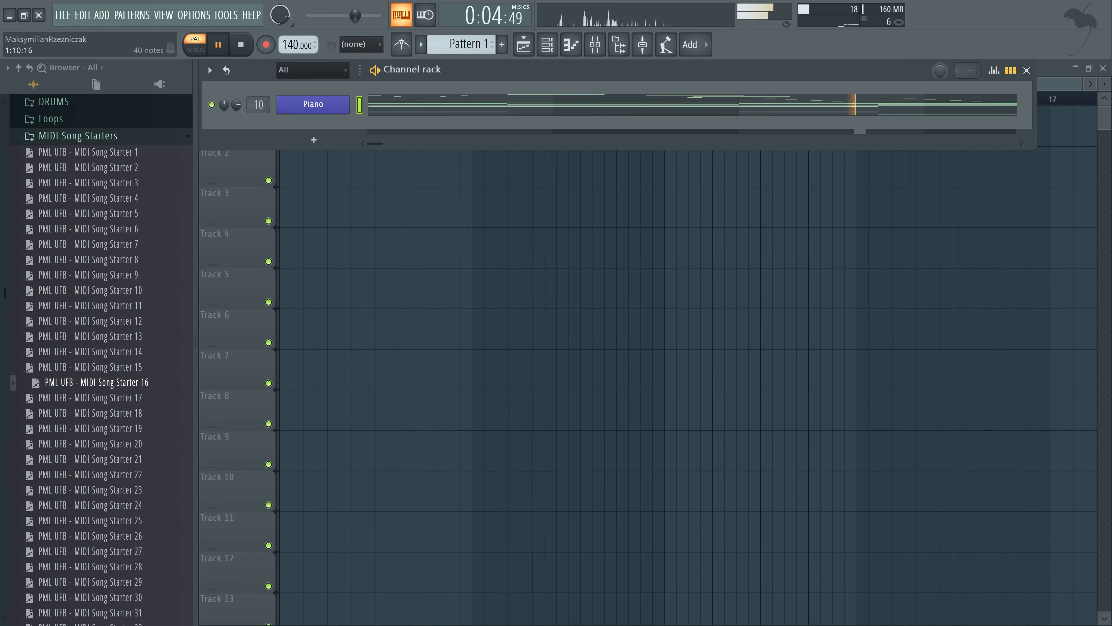
click(480, 105)
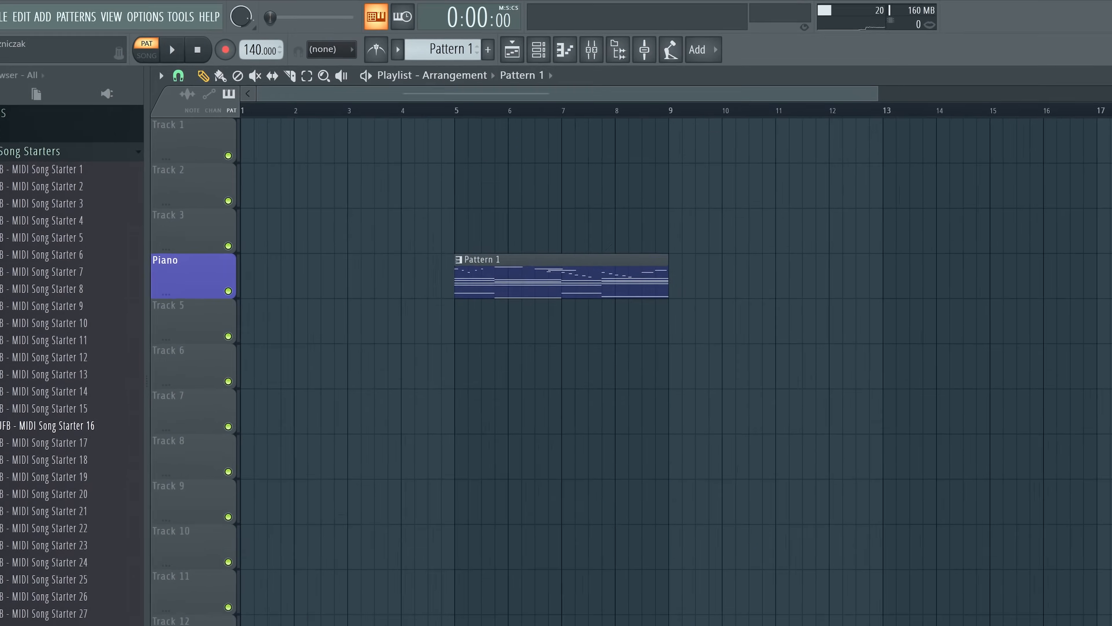
Name the playlist pattern Piano, raise the project tempo to 150 BPM and play the result
right_click(175, 258)
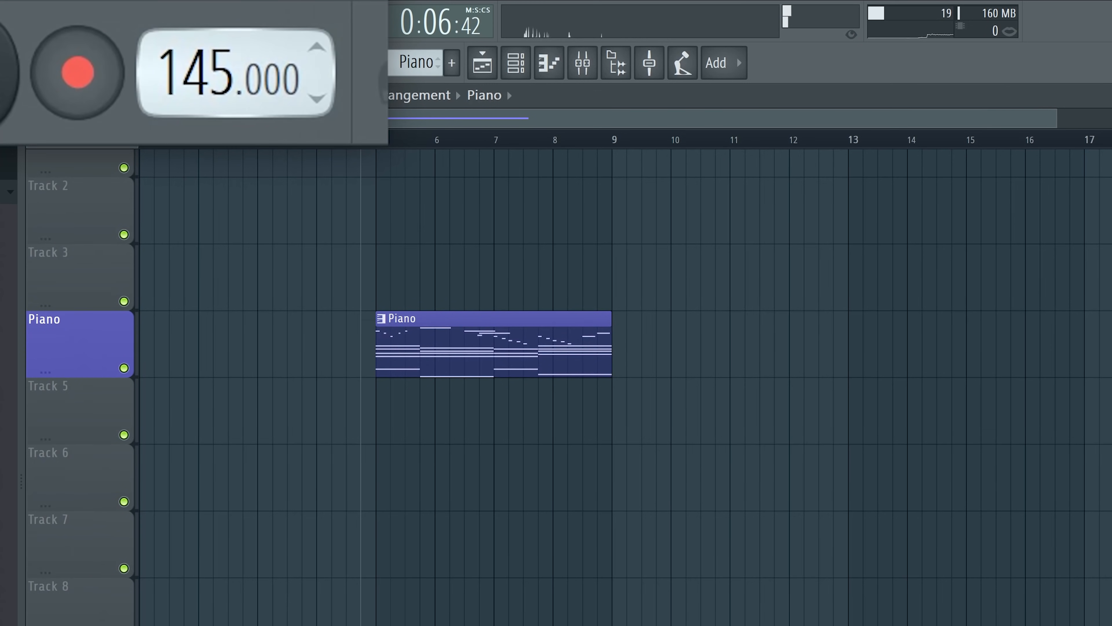
drag(268, 48, 268, 42)
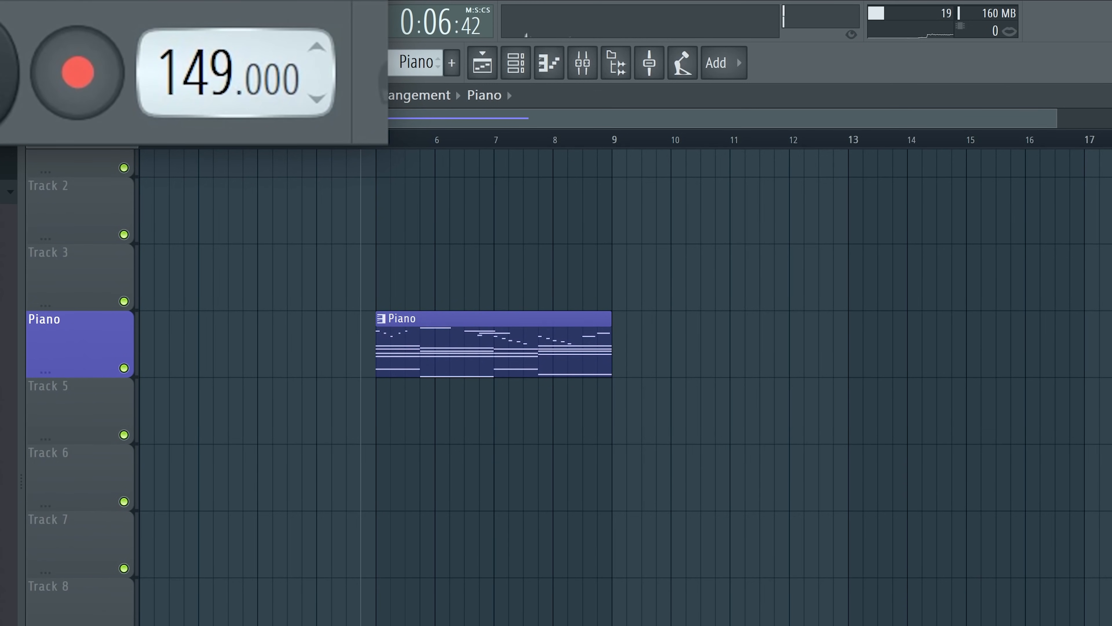
key(space)
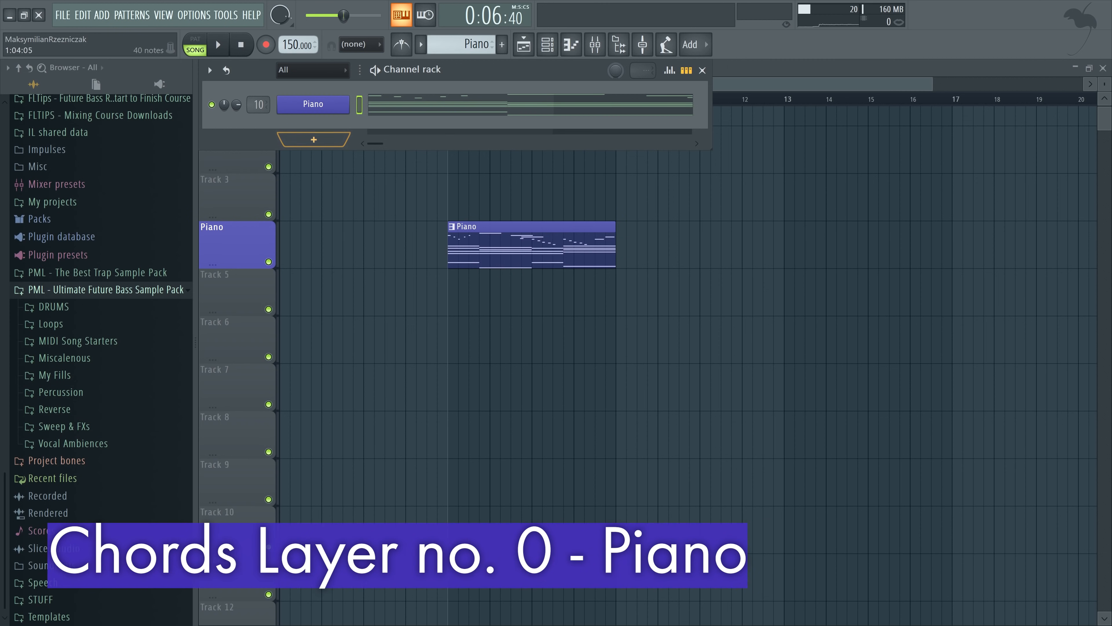
Examine the chord, bass and melody notes of the Piano pattern in the piano roll
double_click(556, 250)
scroll(582, 298, down, 2)
scroll(598, 366, down, 4)
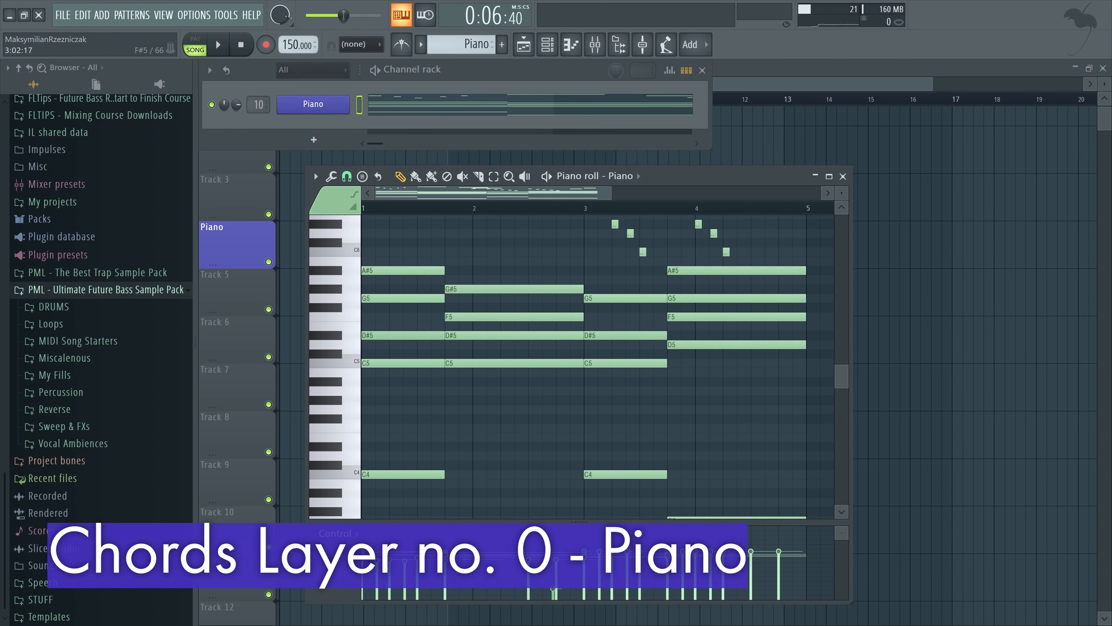
scroll(590, 323, up, 3)
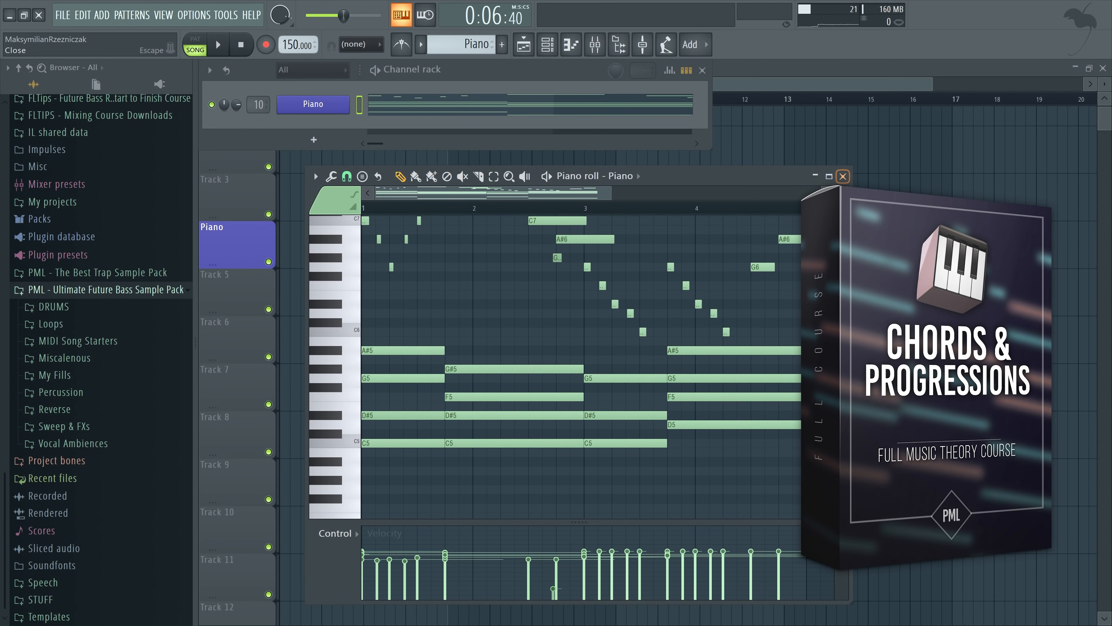
key(Escape)
Add a Serum channel named Mid and play the song with the master's Fruity Parametric EQ 2 in view
click(314, 140)
click(653, 288)
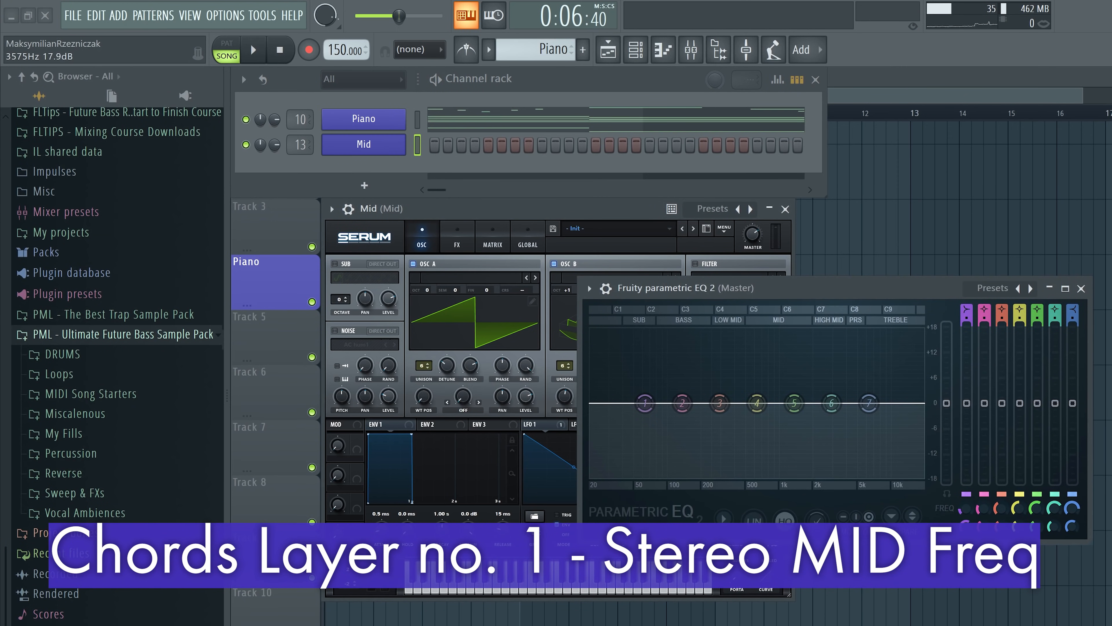
drag(842, 288, 946, 351)
key(space)
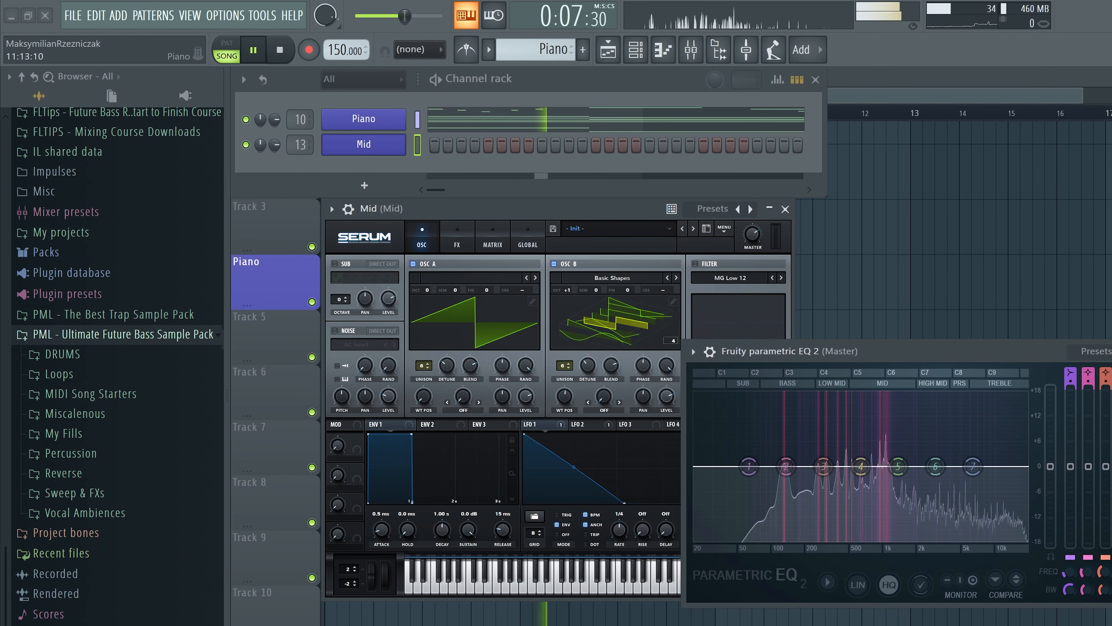
key(space)
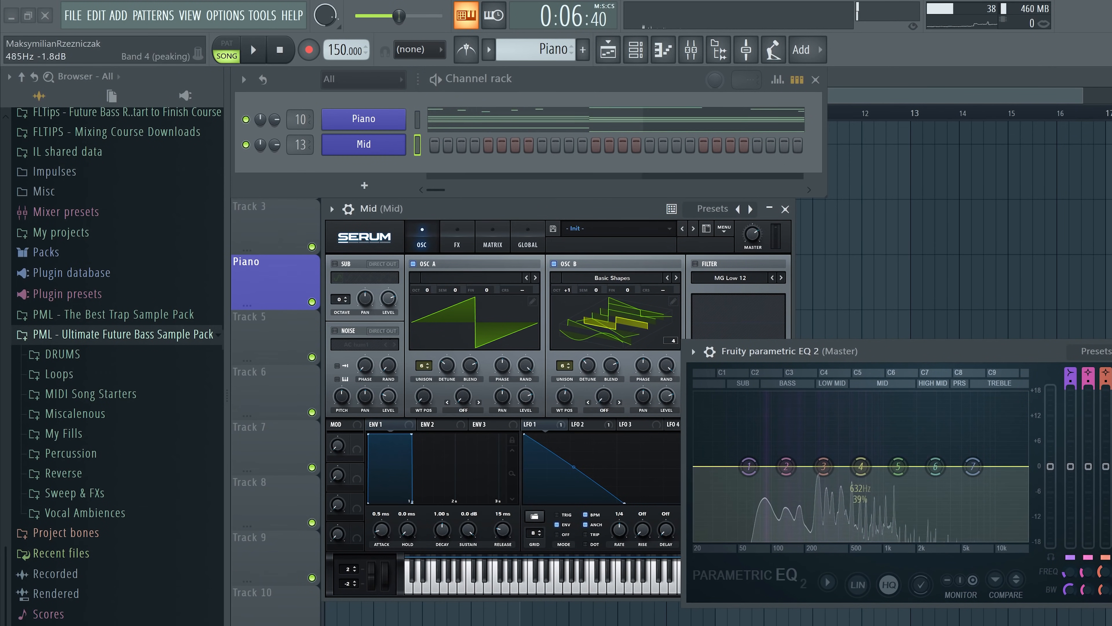
Copy the notes of the Piano channel into the Mid channel
click(417, 120)
key(ctrl+c)
click(417, 145)
key(ctrl+v)
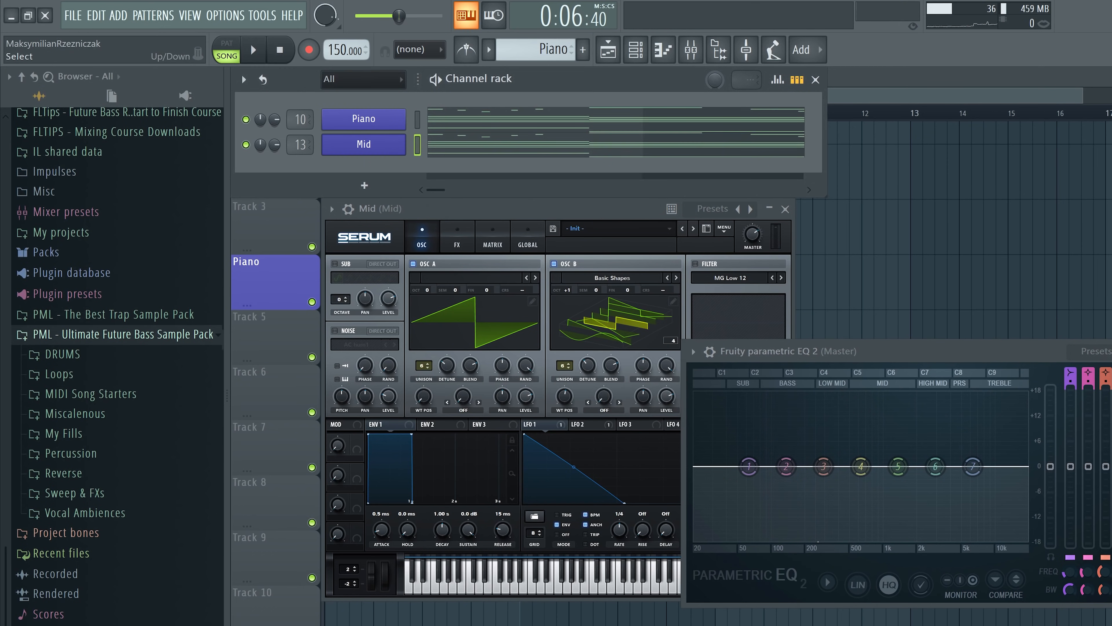
Delete the melody notes above the chords from the Mid channel, keeping only the chords and bass
click(481, 145)
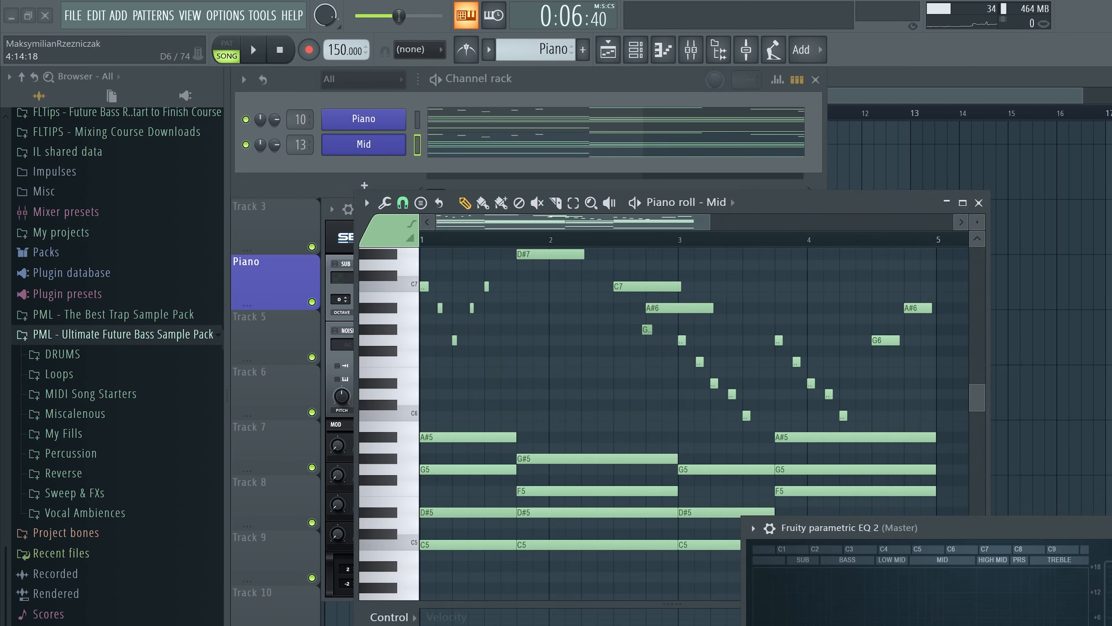
scroll(927, 447, up, 1)
drag(928, 461, 418, 244)
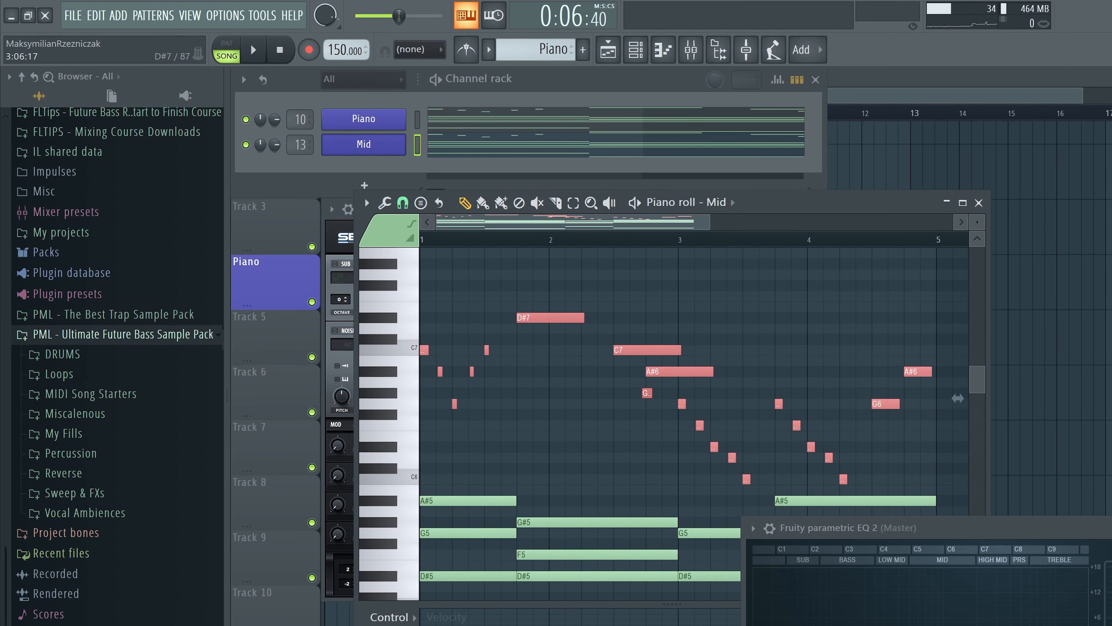
key(Delete)
click(978, 203)
Mute the Piano channel and play the Mid layer alone, checking its spectrum in the master EQ
drag(963, 528, 903, 304)
key(space)
click(246, 119)
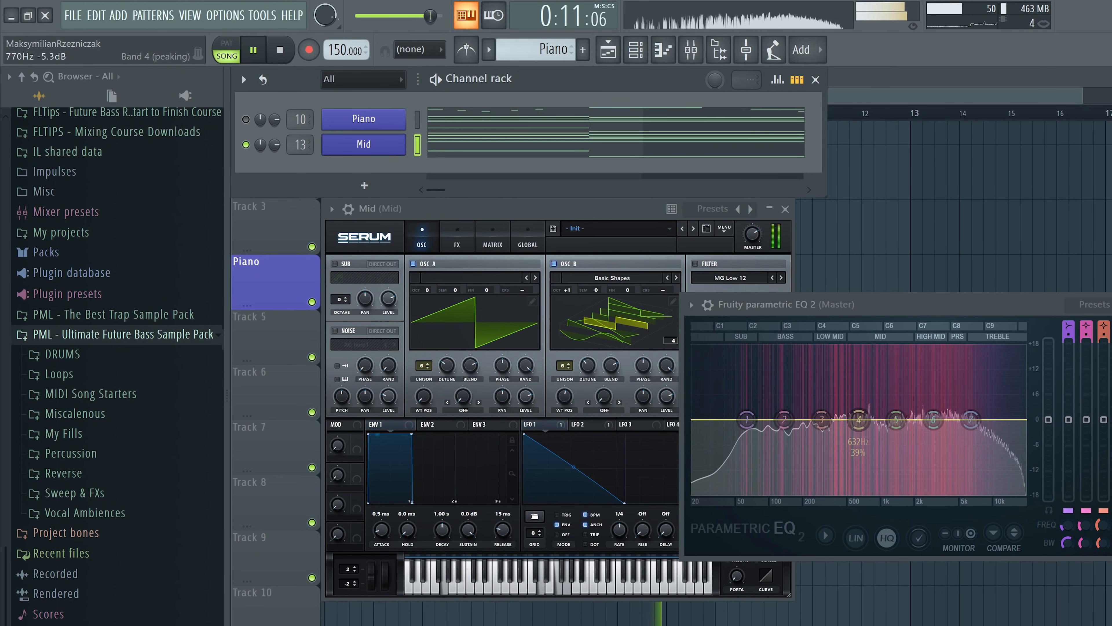
key(space)
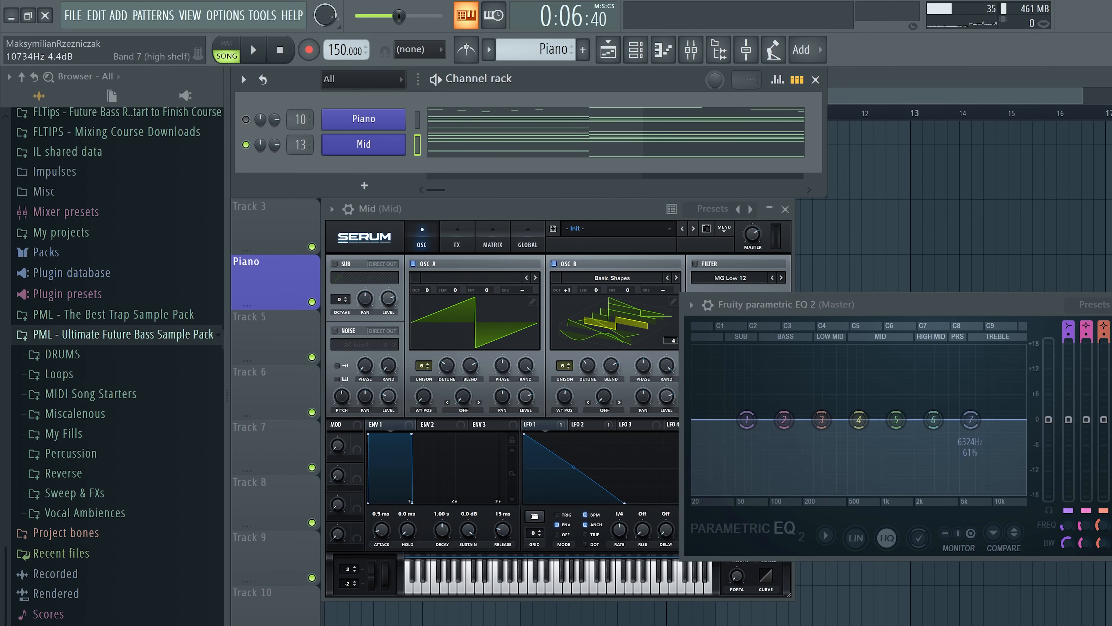
key(space)
mouse_move(971, 419)
mouse_down()
mouse_move(975, 378)
mouse_move(973, 415)
mouse_up()
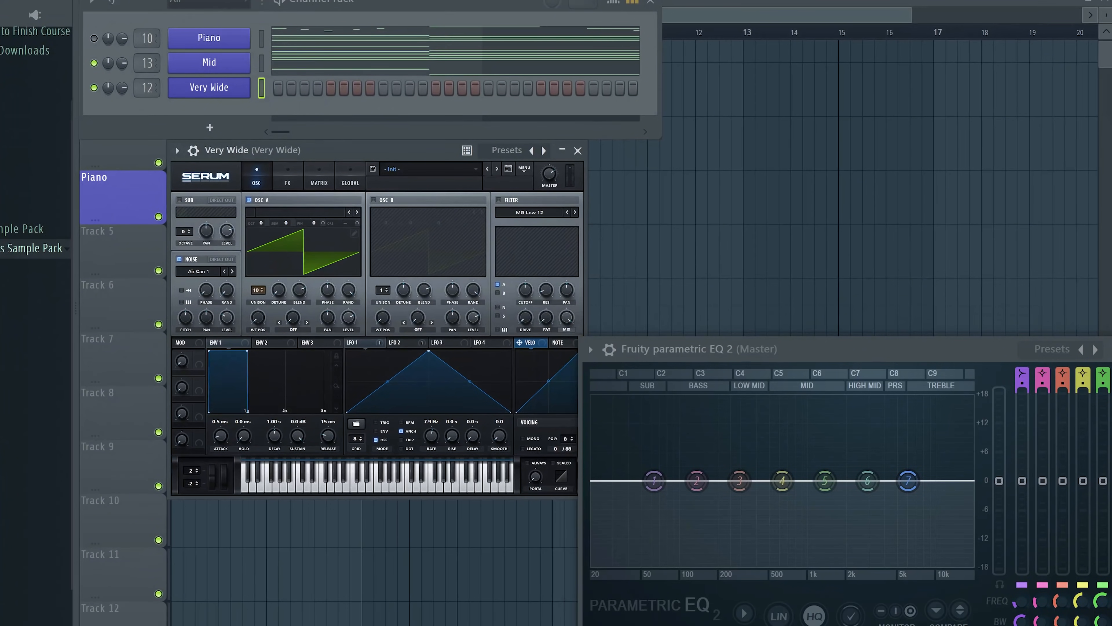
Paste the chords into the Very Wide Serum channel and play that layer alone to check its spectrum and stereo width
key(Down)
key(ctrl+v)
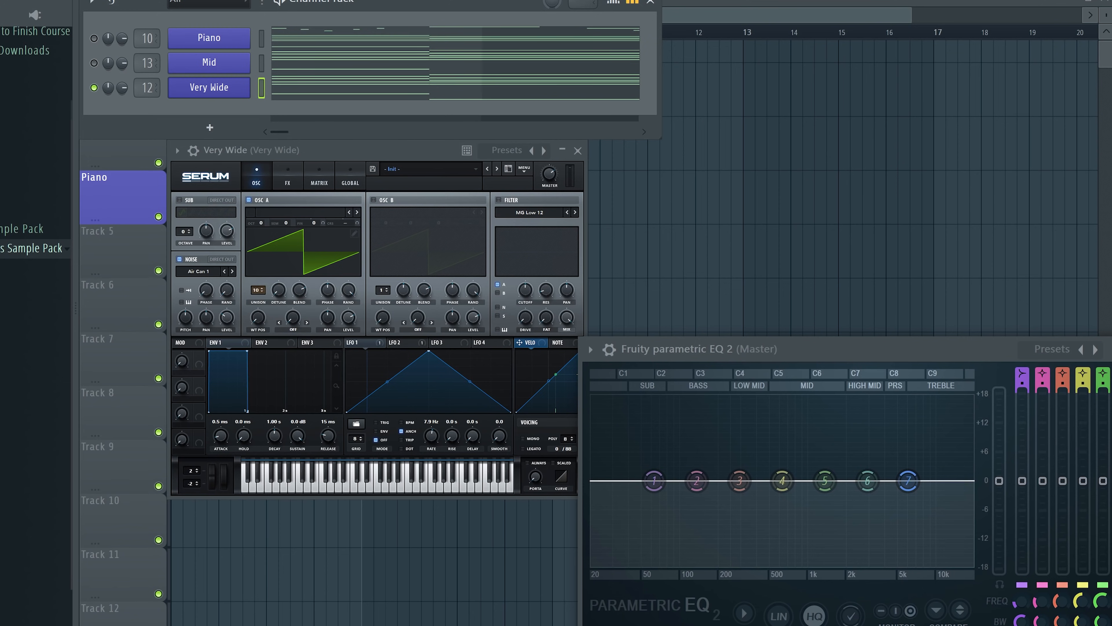
key(space)
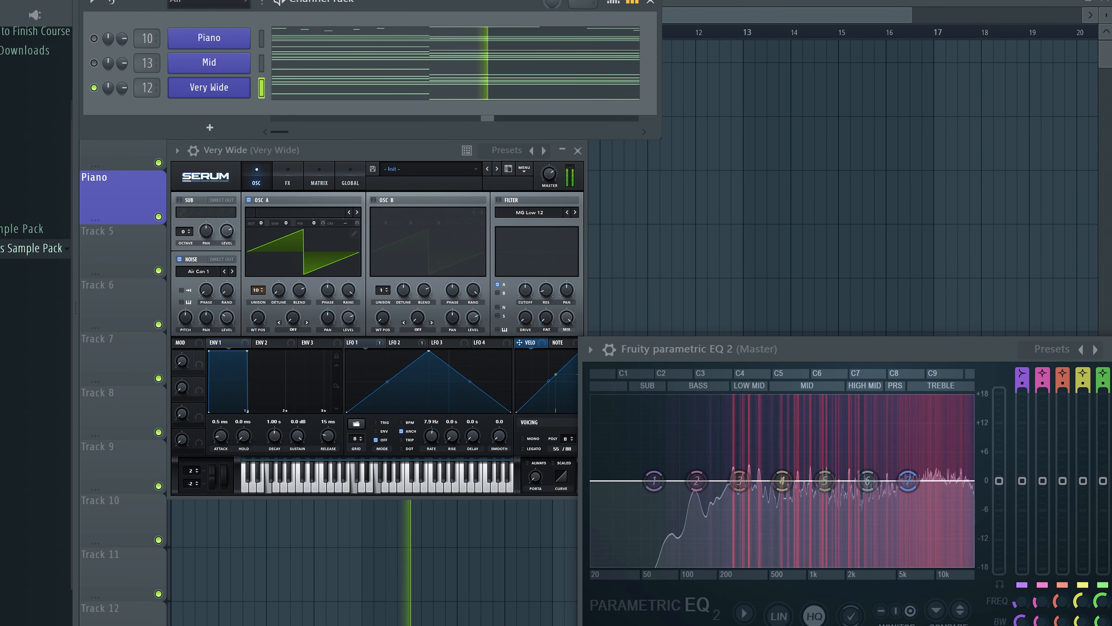
key(space)
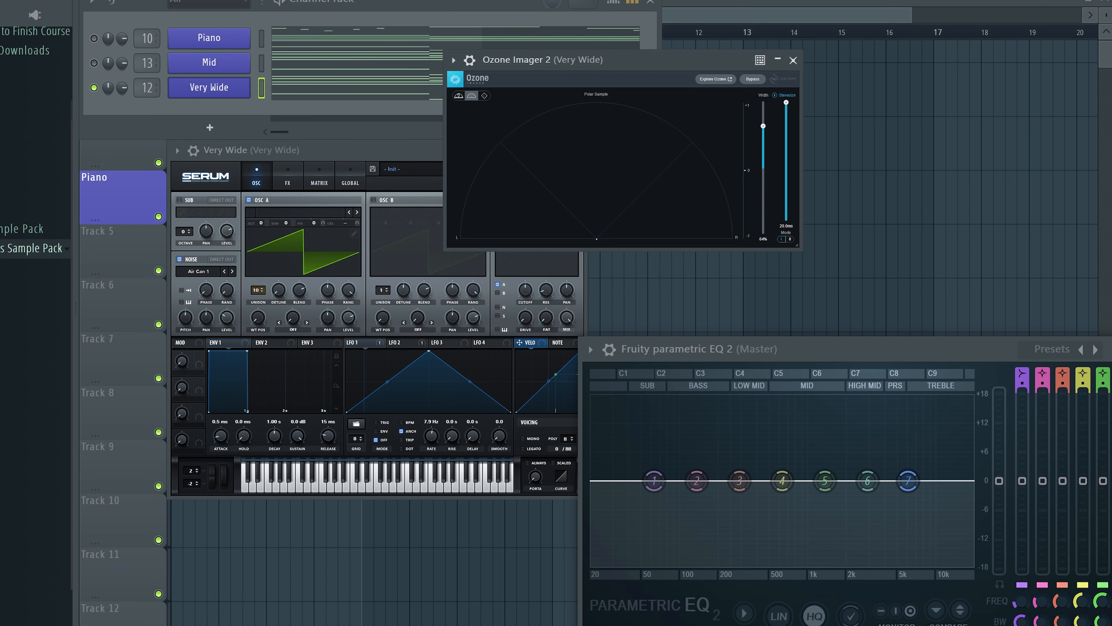
key(space)
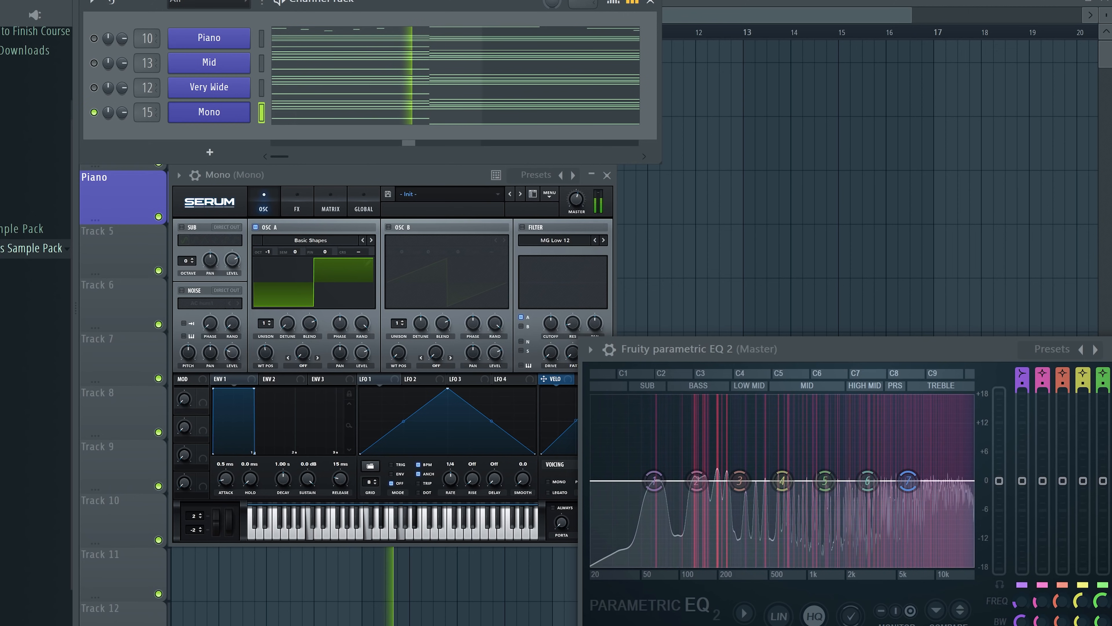
Listen to the Mono layer and compare the full chord stack with and without it
key(space)
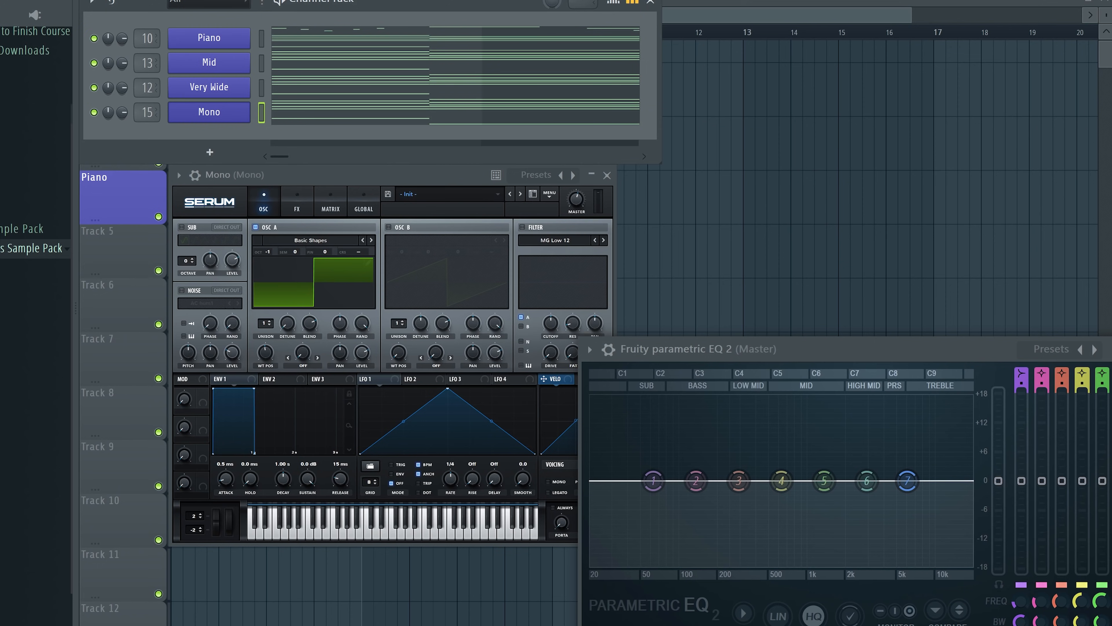
key(space)
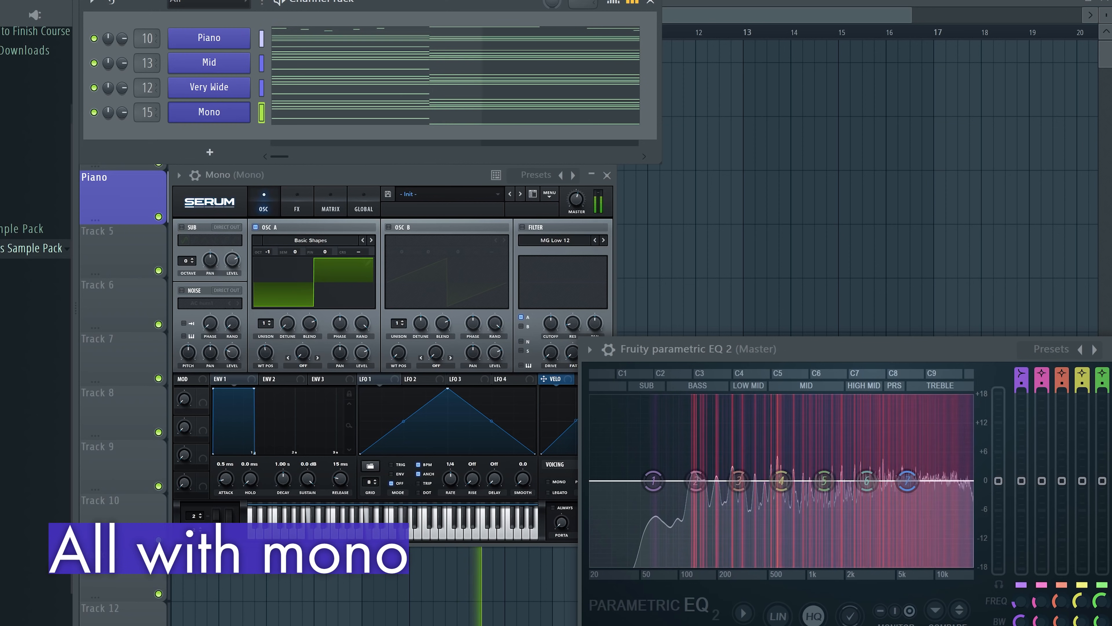
key(4)
key(space)
key(4)
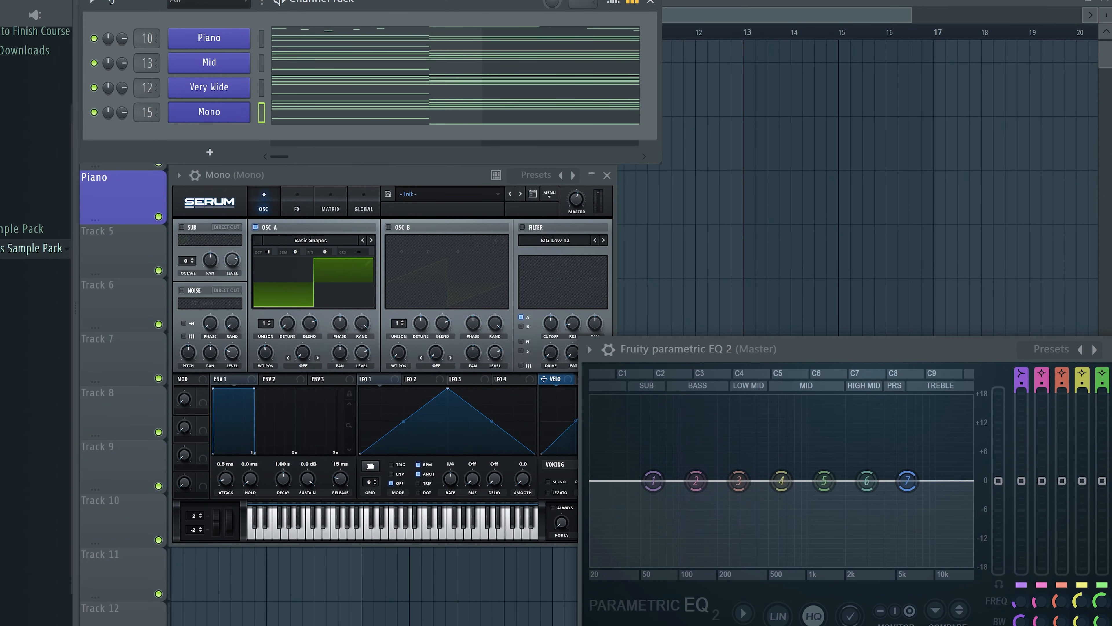
Play the Very High Serum layer on its own and check its spectrum in the master EQ
click(209, 88)
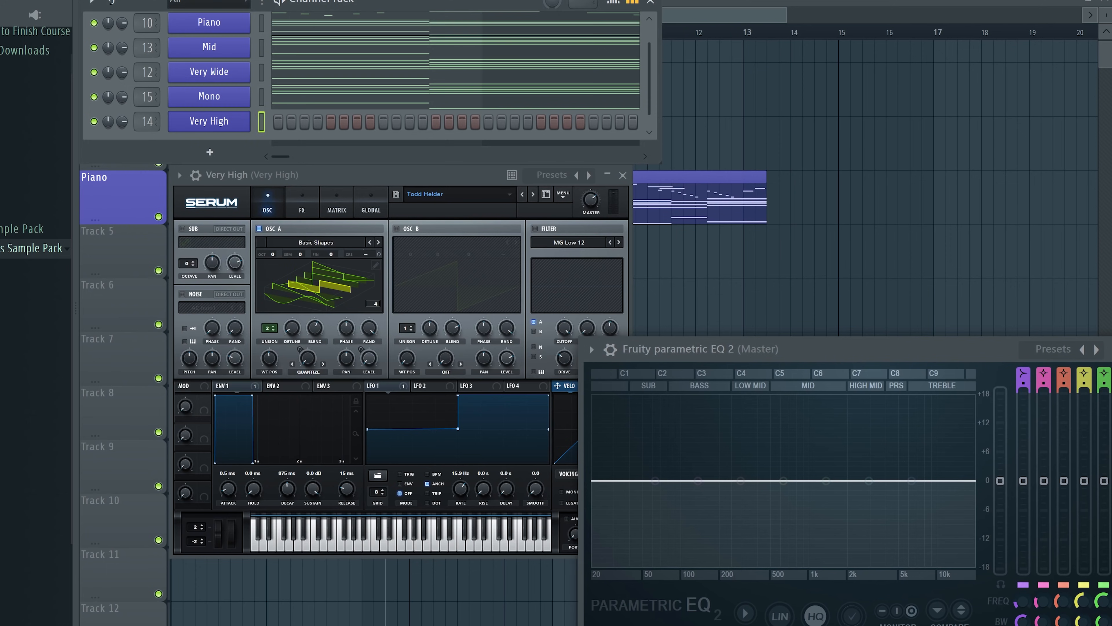
key(space)
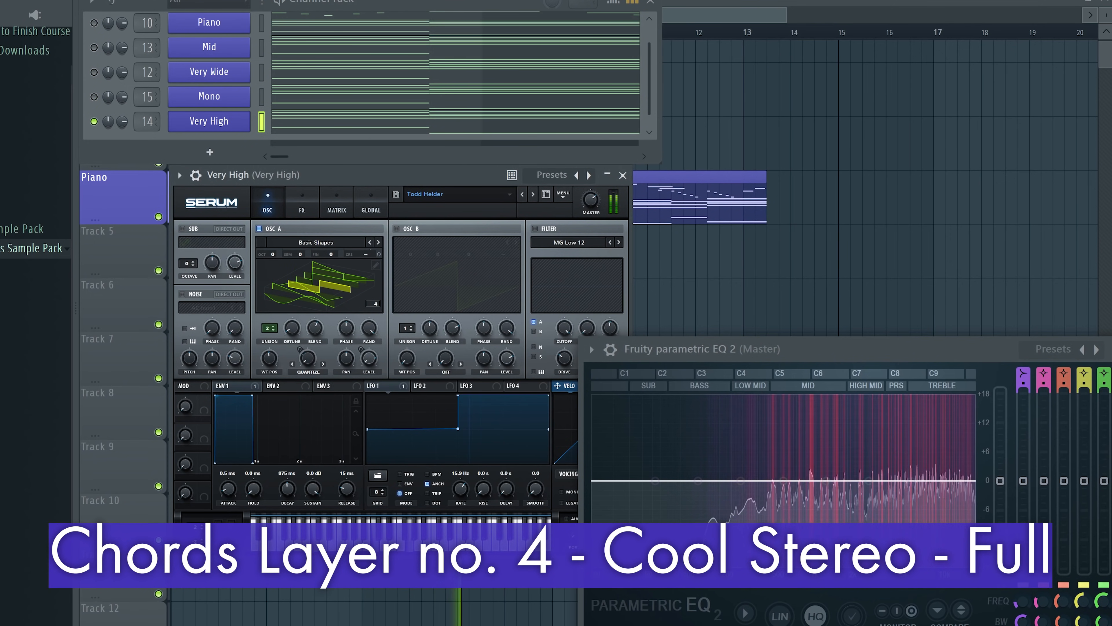
key(space)
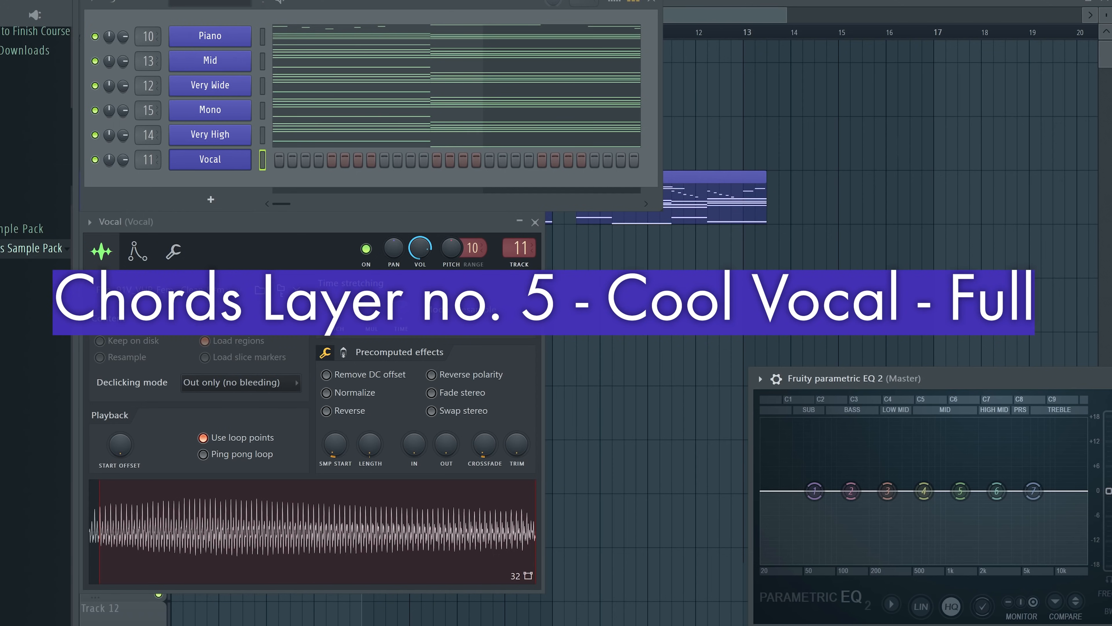
Audition the Vocal sampler layer alone and together with all chord layers, watching the master EQ spectrum
key(space)
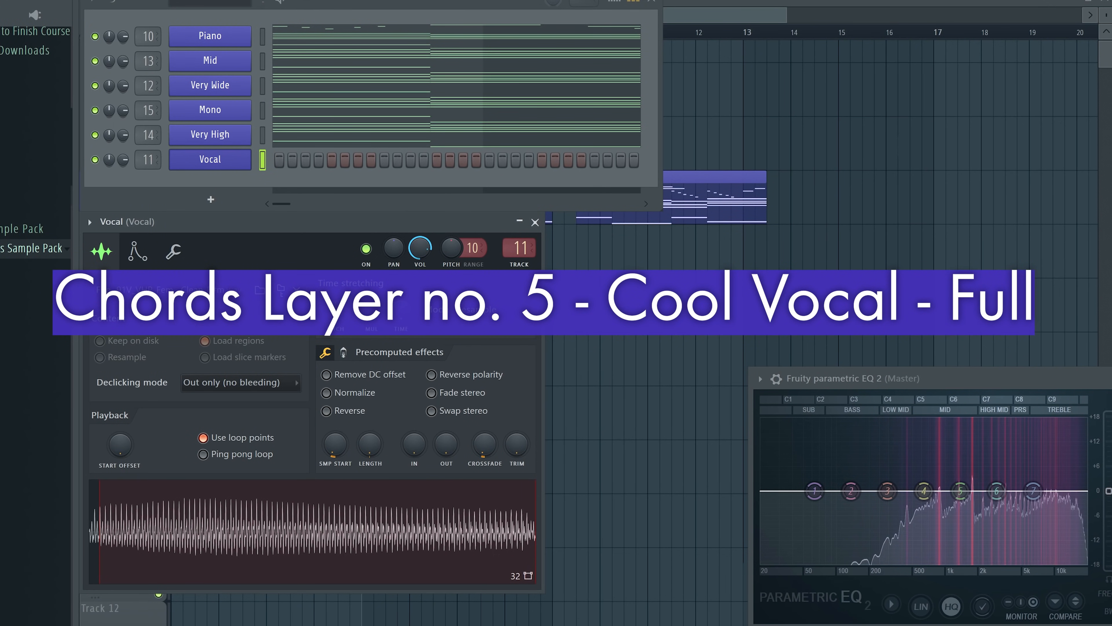
click(138, 251)
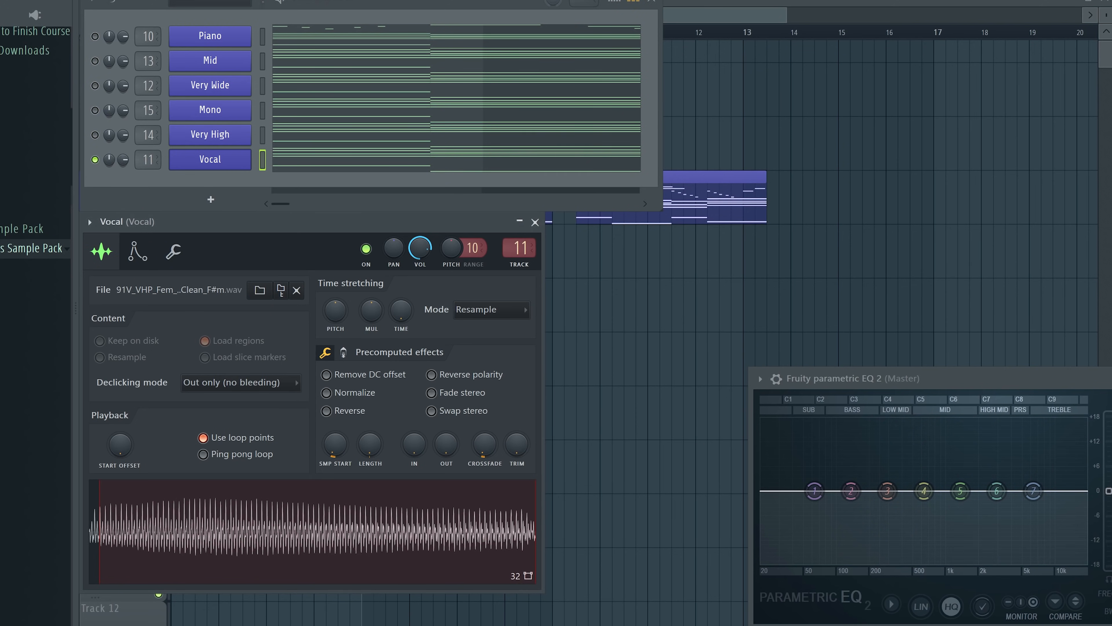
key(space)
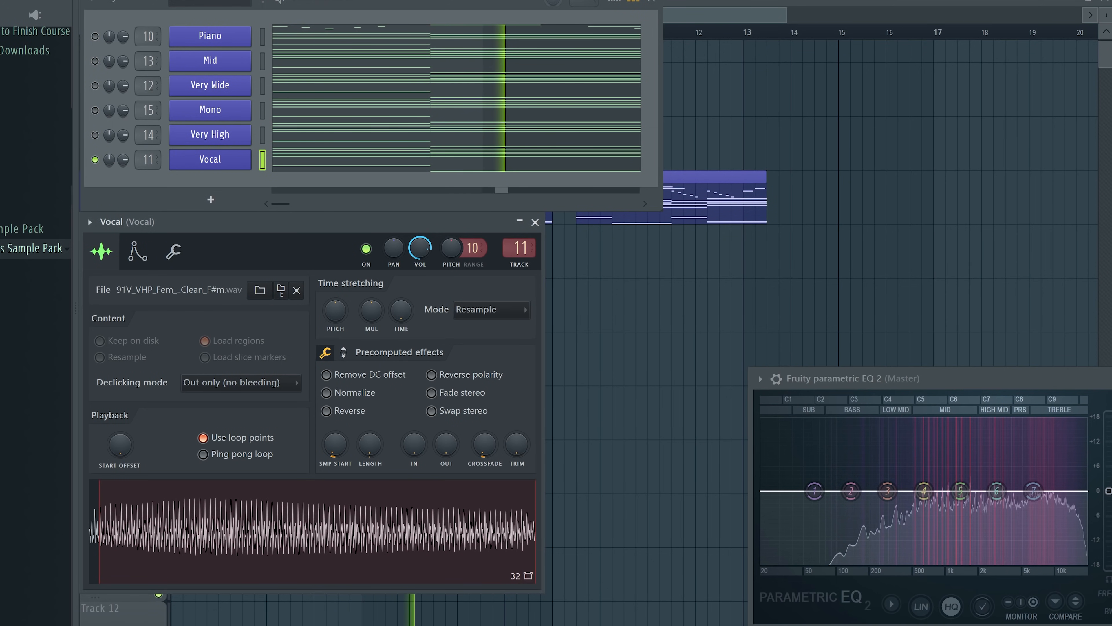
drag(972, 378, 852, 360)
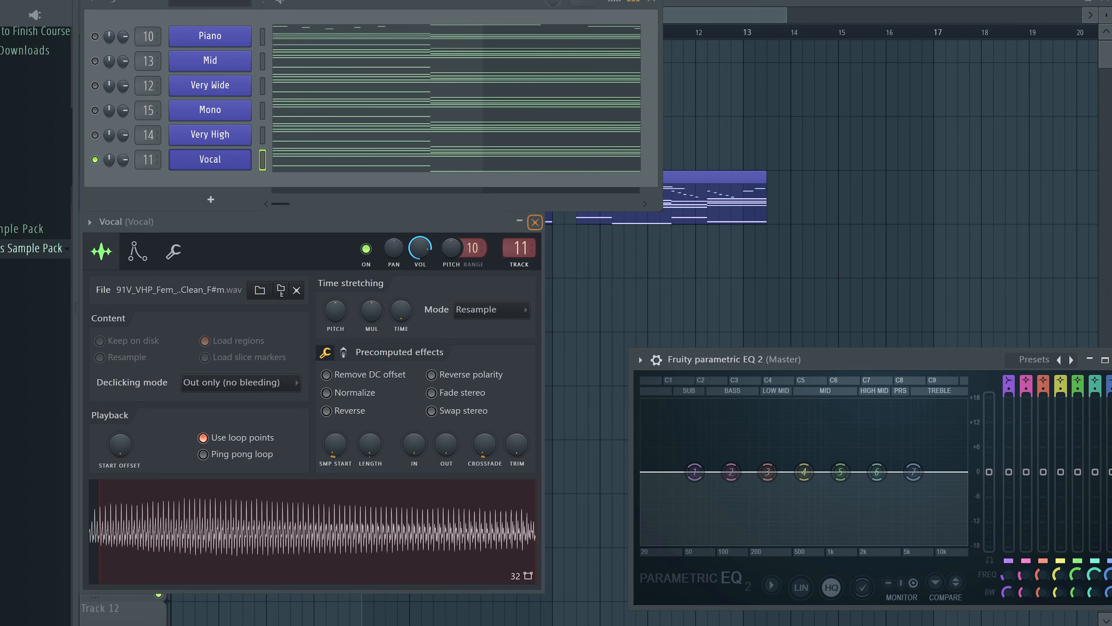
click(535, 222)
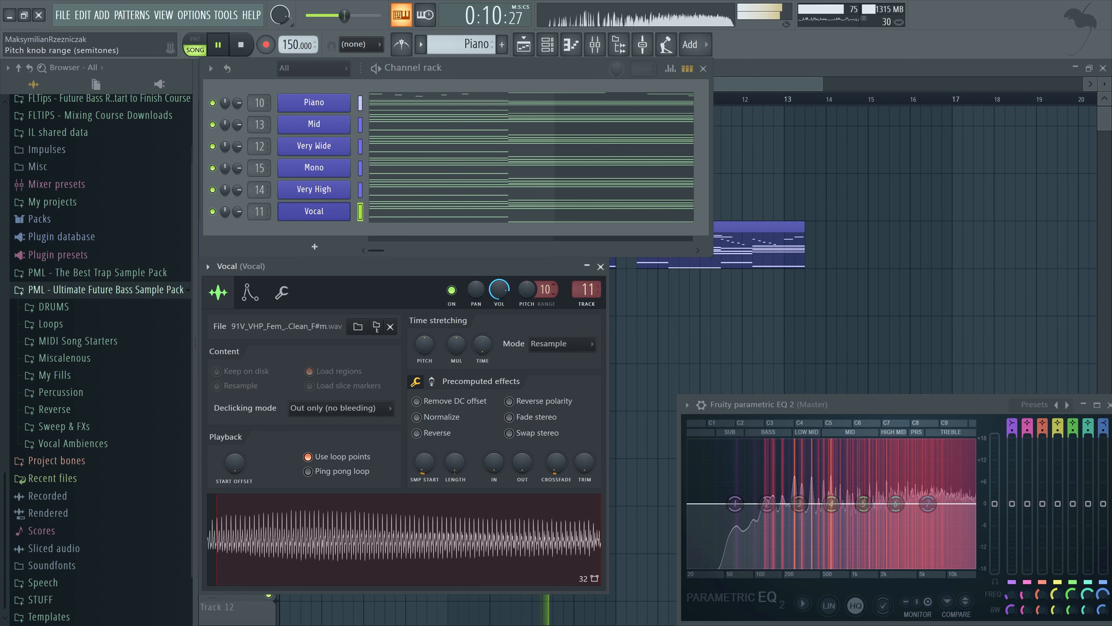
key(space)
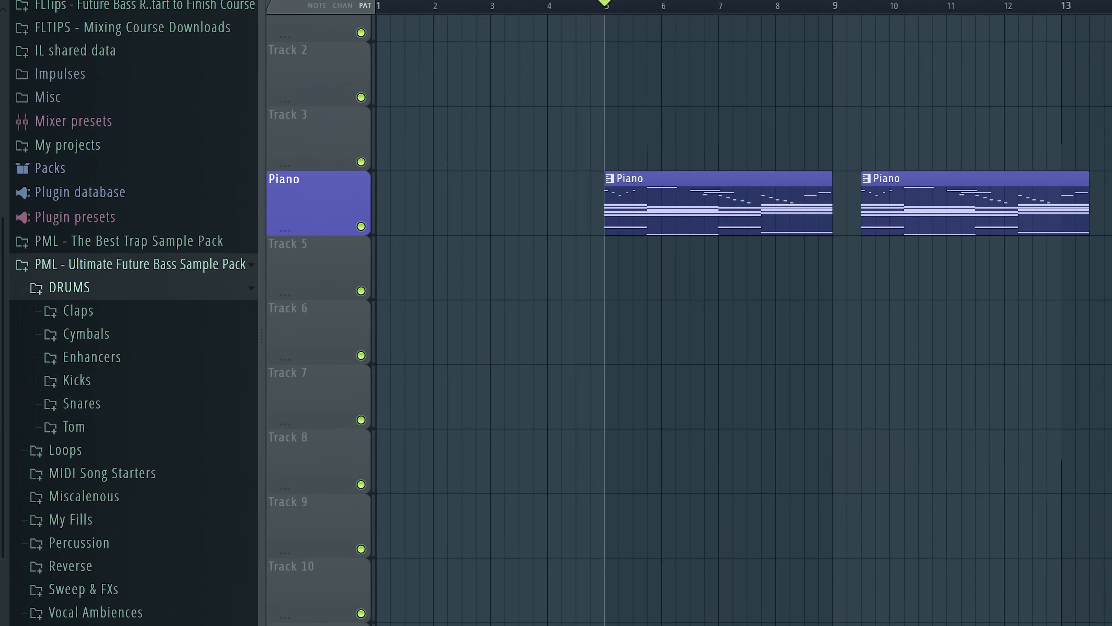
Browse the Claps folder of the Ultimate Future Bass sample pack and preview PML UFB - Clap 14
scroll(132, 307, down, 3)
click(78, 185)
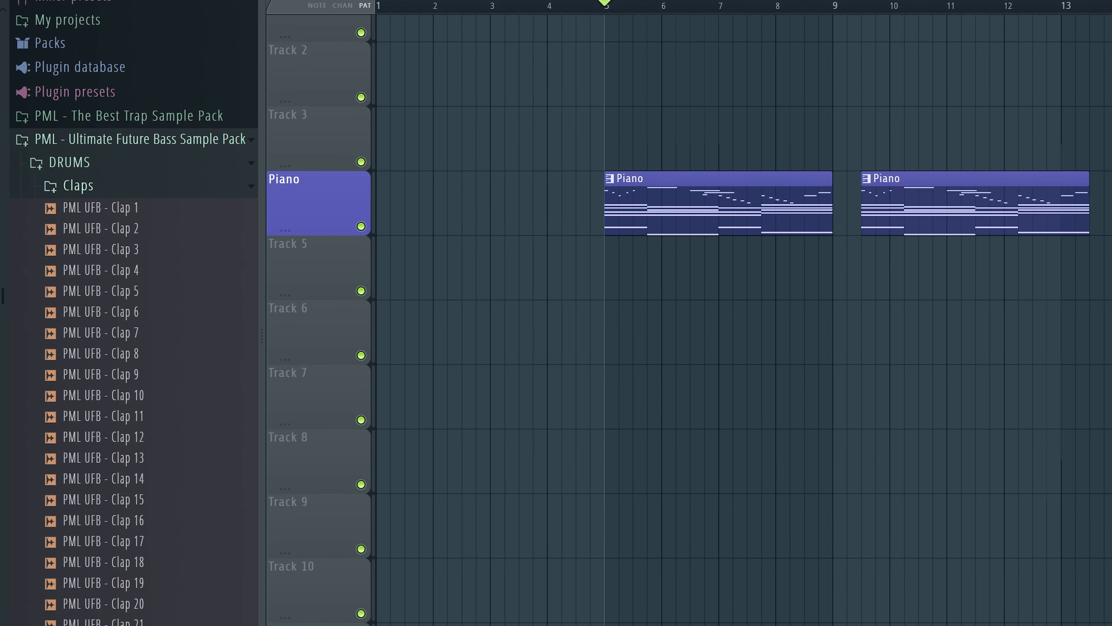
click(103, 479)
click(78, 185)
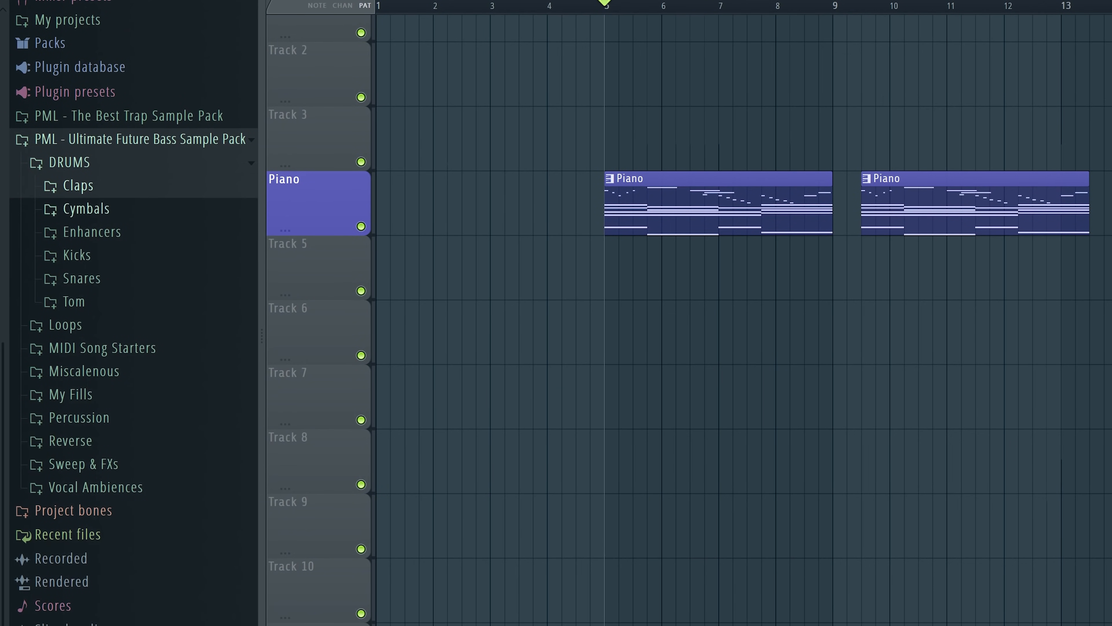
Preview several kick samples from the sample pack's Kicks folder and look into the Snares folder
click(77, 255)
click(101, 409)
scroll(103, 397, down, 4)
click(103, 388)
click(105, 409)
click(105, 451)
click(105, 492)
click(105, 555)
scroll(105, 574, down, 4)
click(82, 411)
click(82, 264)
Browse the pack's Loops folder and preview PML UFB - Drum Loop 150 BPM Full 6
click(70, 311)
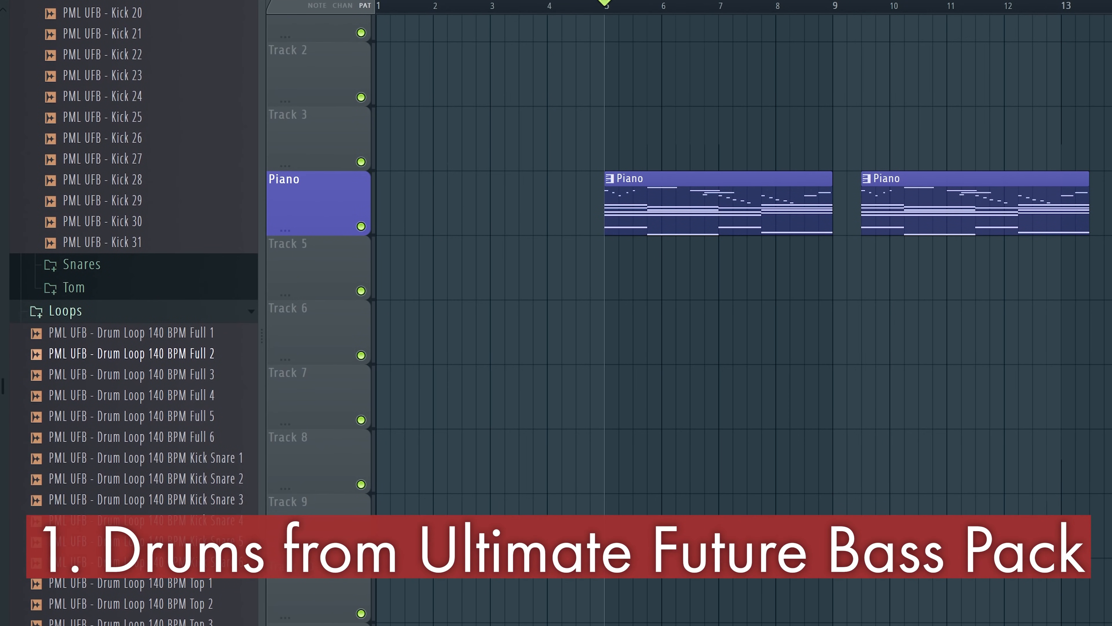
scroll(105, 354, down, 6)
click(105, 438)
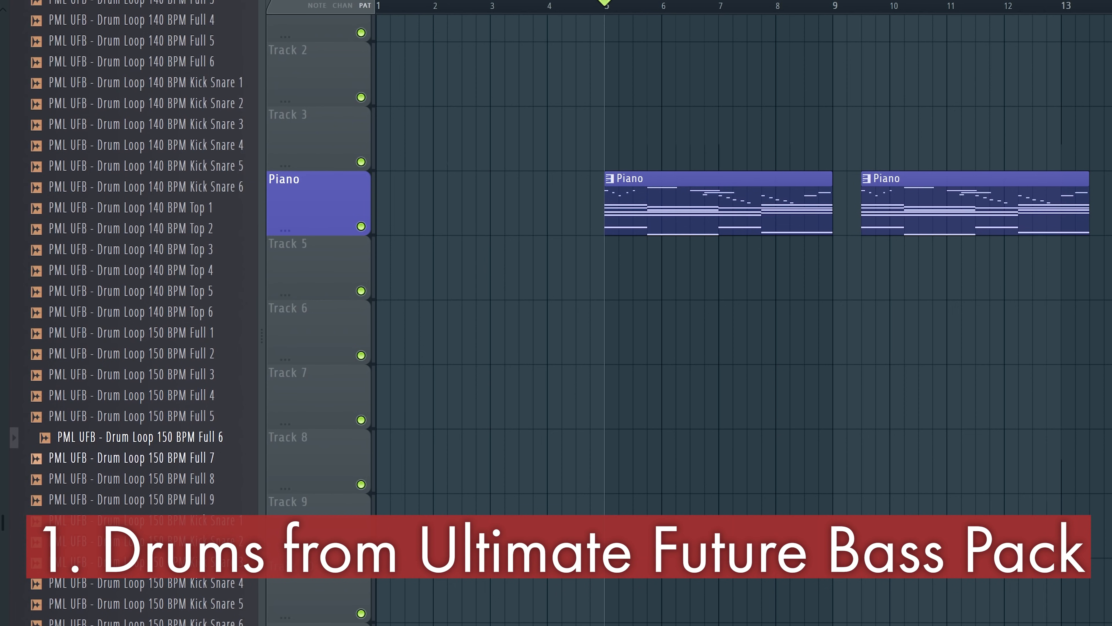
Add PML UFB - Drum Loop 150 BPM Kick Snare 4 to the playlist at bar 5 and play it
click(105, 458)
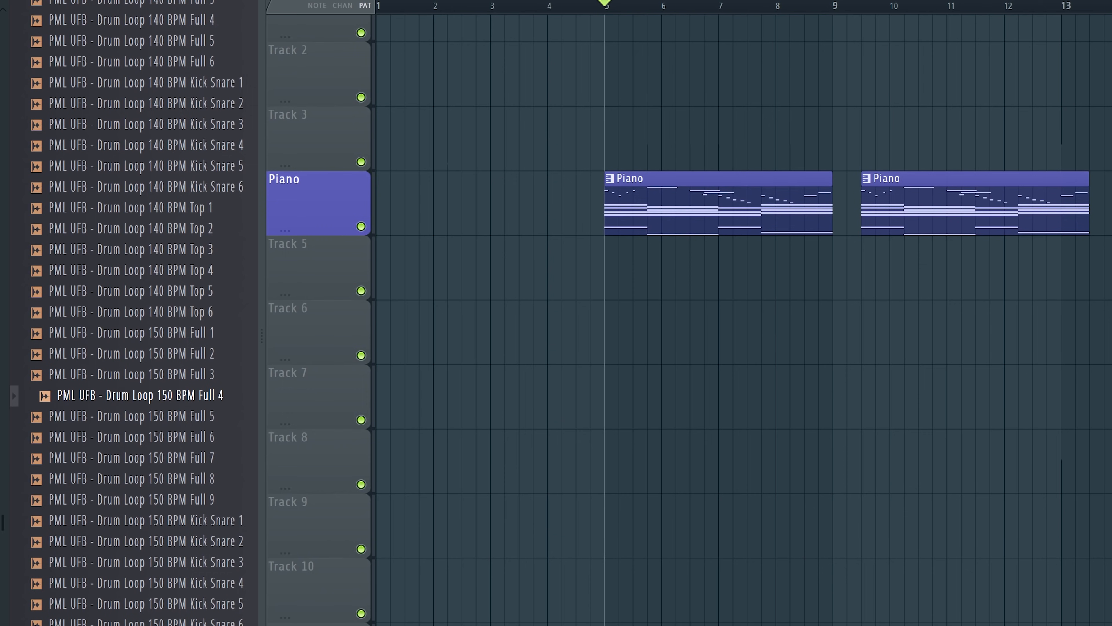
scroll(145, 467, down, 3)
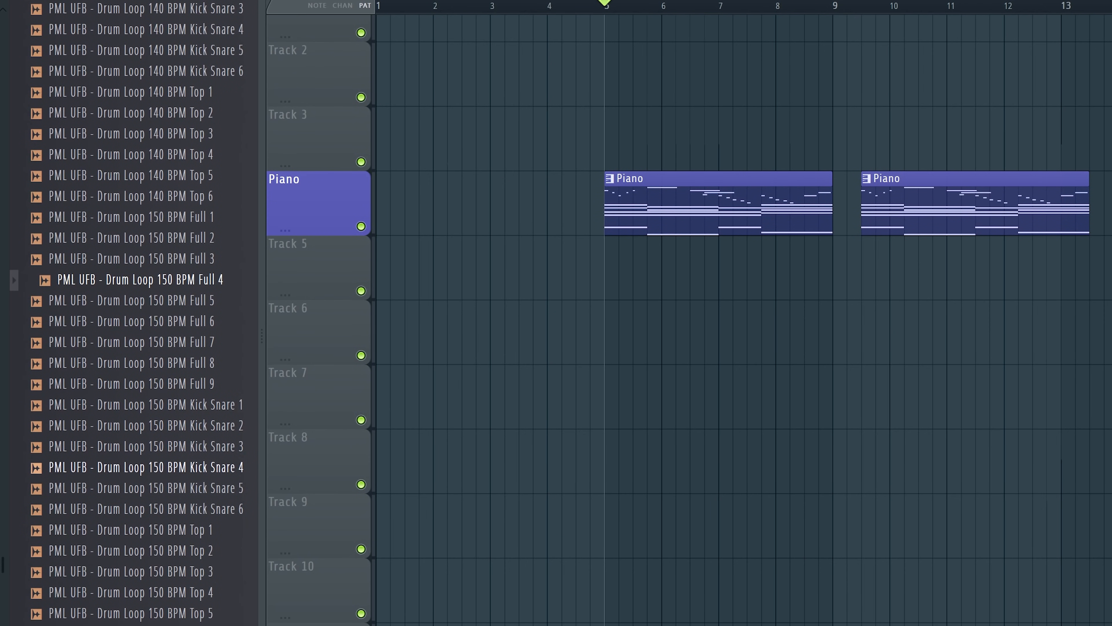
drag(144, 467, 570, 271)
drag(569, 272, 610, 274)
key(space)
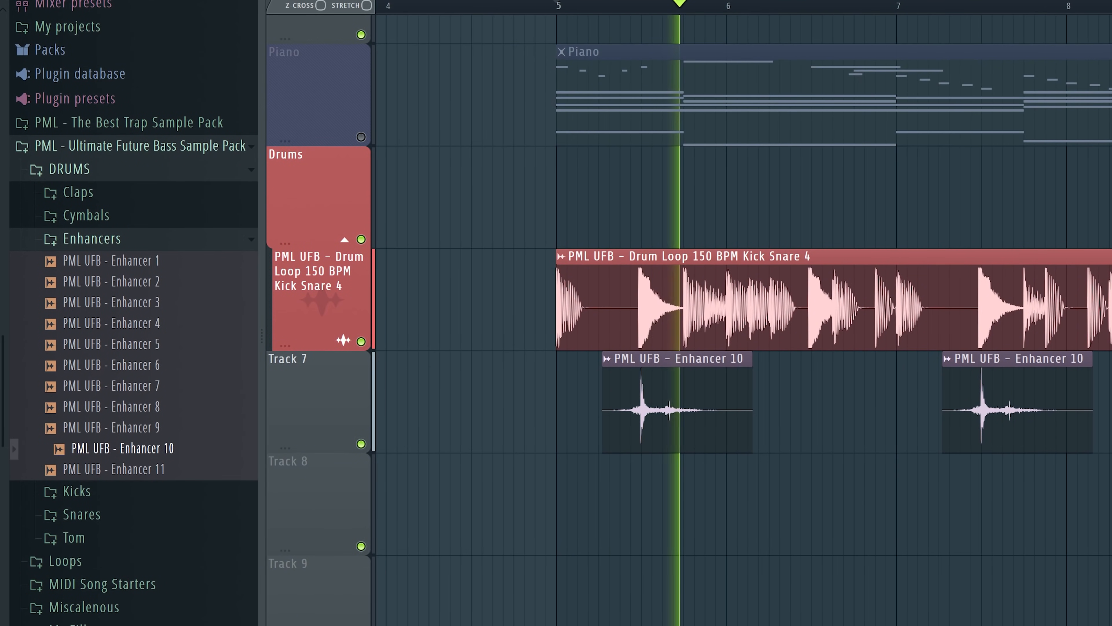
Place PML UFB - Perc 16 from the Percussion folder on the snare hits beneath the Enhancer 10 clips and play the drums
scroll(743, 320, up, 1)
scroll(691, 320, down, 3)
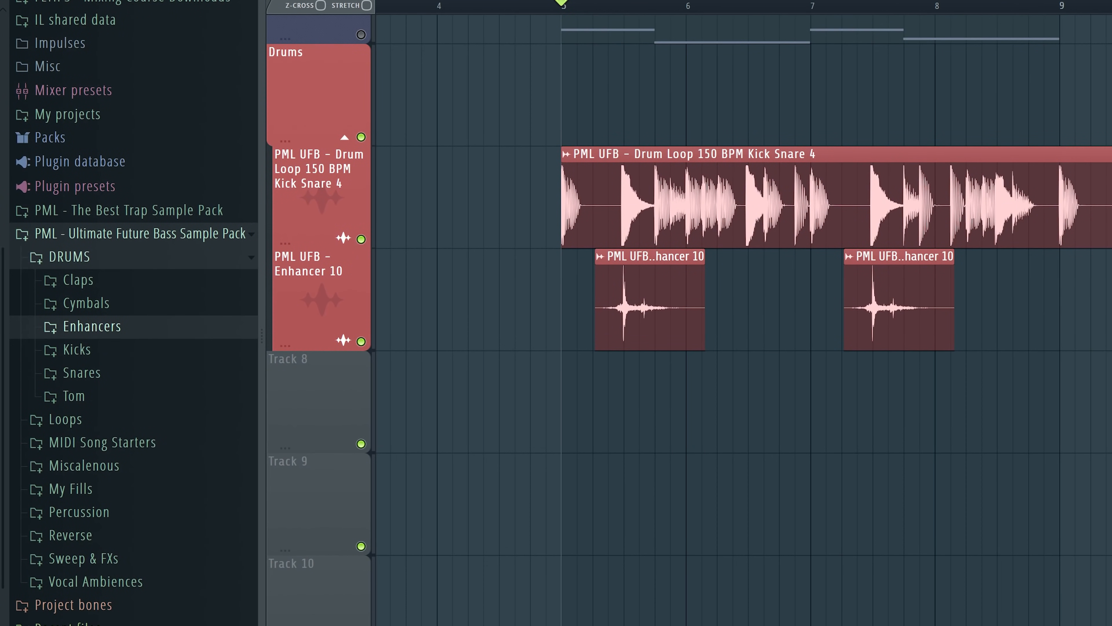
click(79, 511)
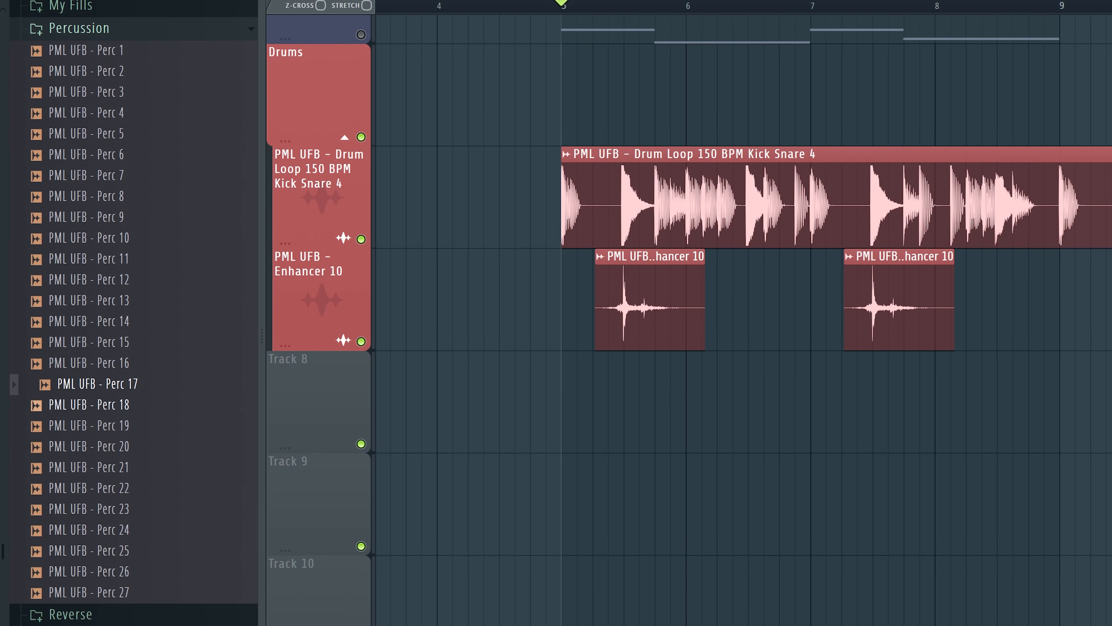
drag(97, 364, 617, 401)
scroll(616, 401, up, 6)
scroll(699, 401, down, 5)
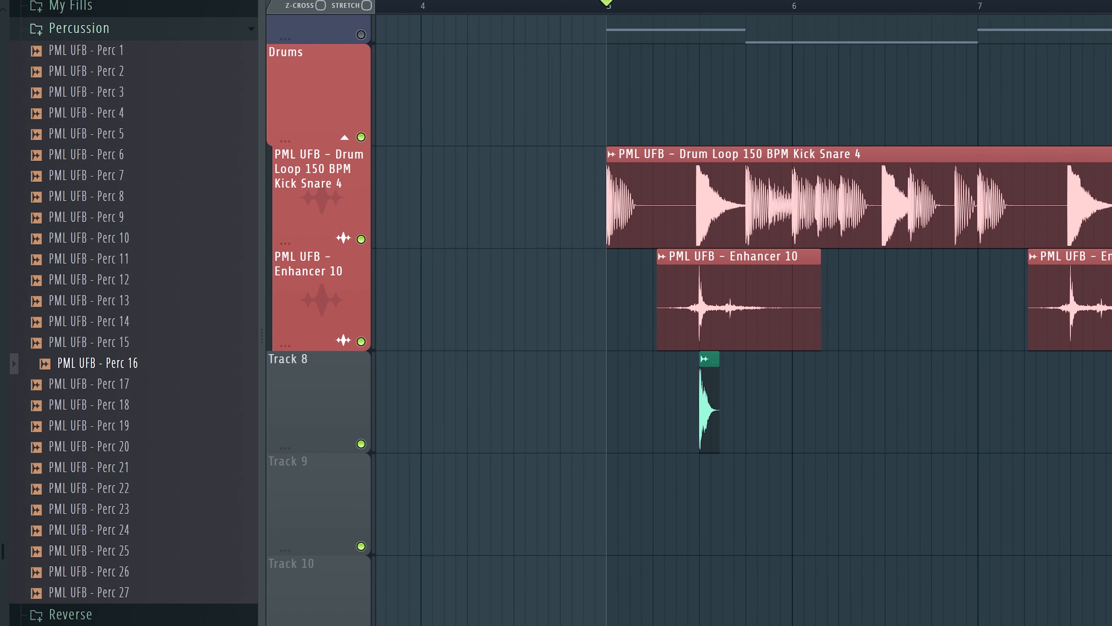
click(892, 401)
key(space)
Play the drum layers to check the Perc 16 timing against the drum loop and Enhancer 10 with the mixer in view
scroll(902, 400, down, 1)
scroll(920, 401, up, 1)
scroll(911, 401, down, 1)
scroll(911, 401, up, 1)
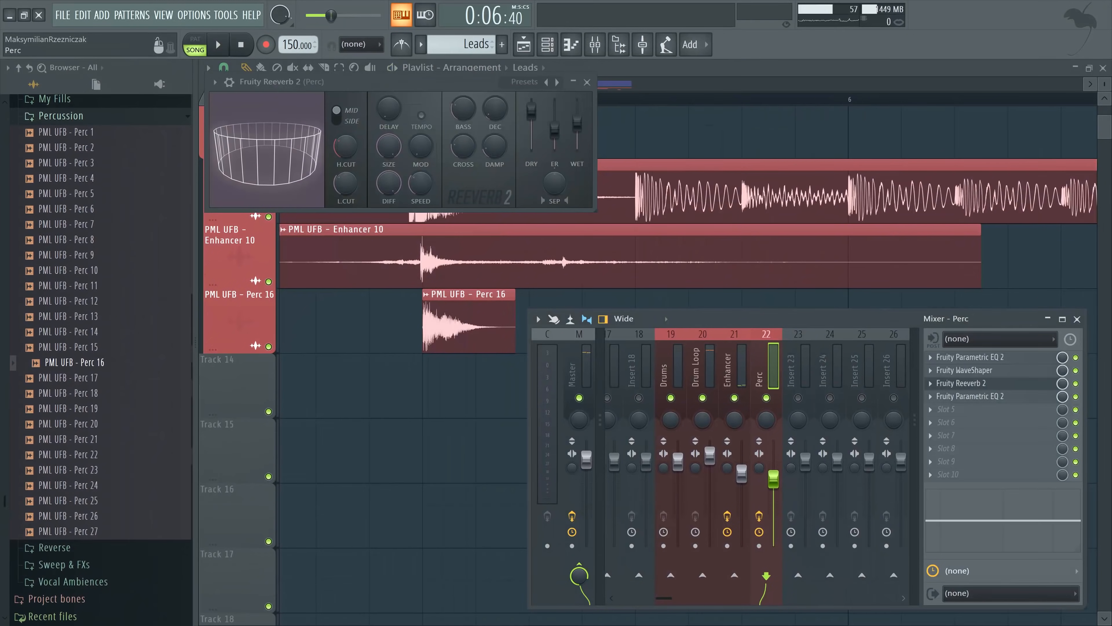
drag(798, 319, 800, 410)
key(space)
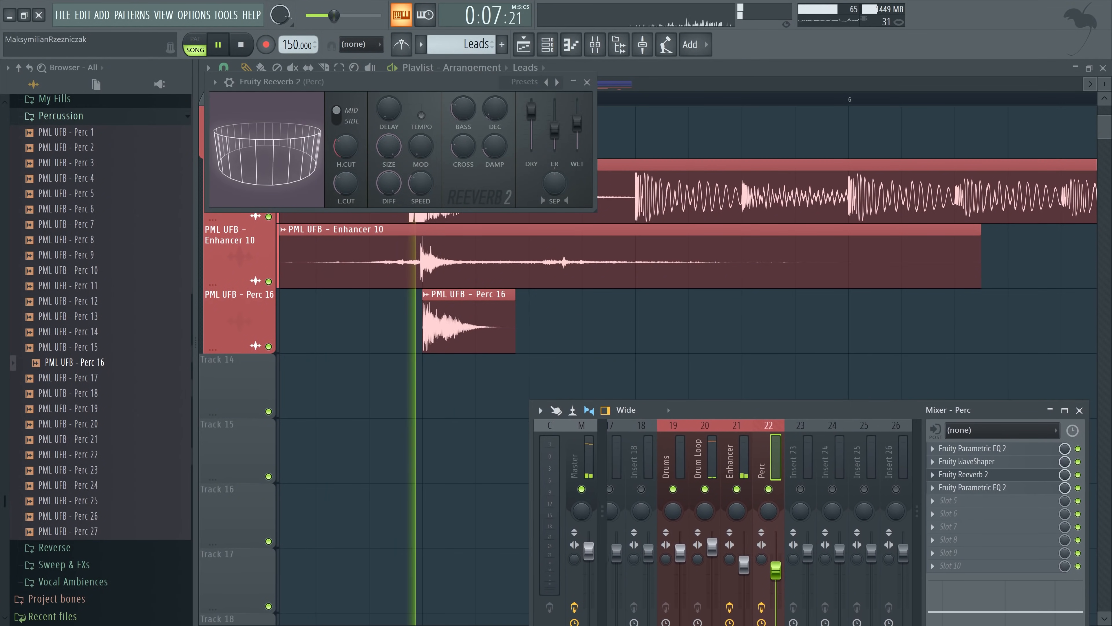
scroll(646, 377, down, 5)
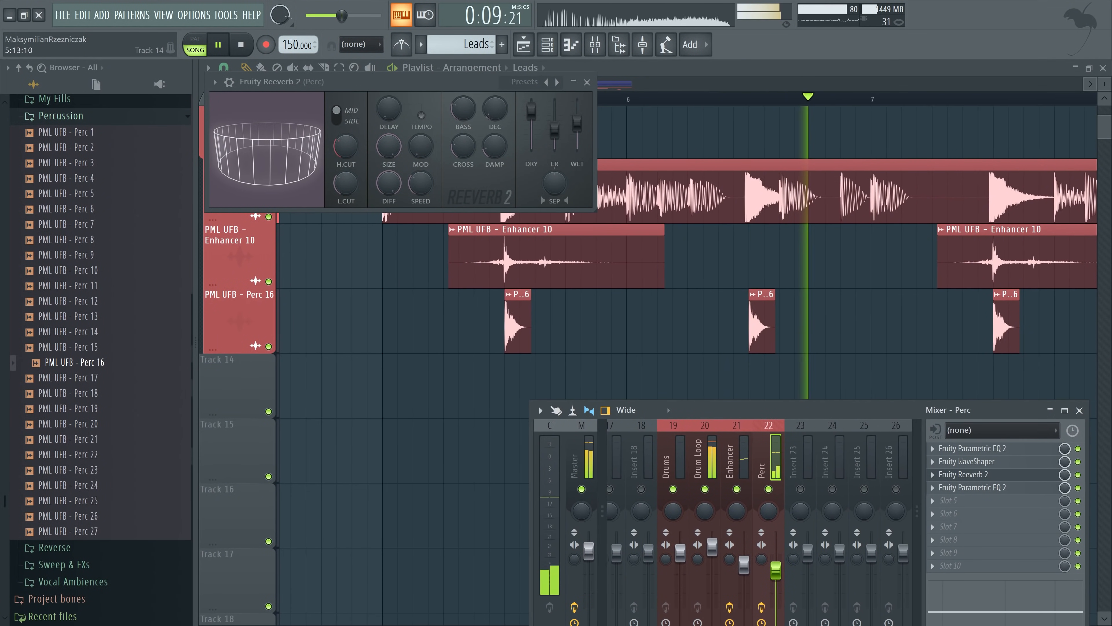
scroll(646, 377, up, 1)
key(space)
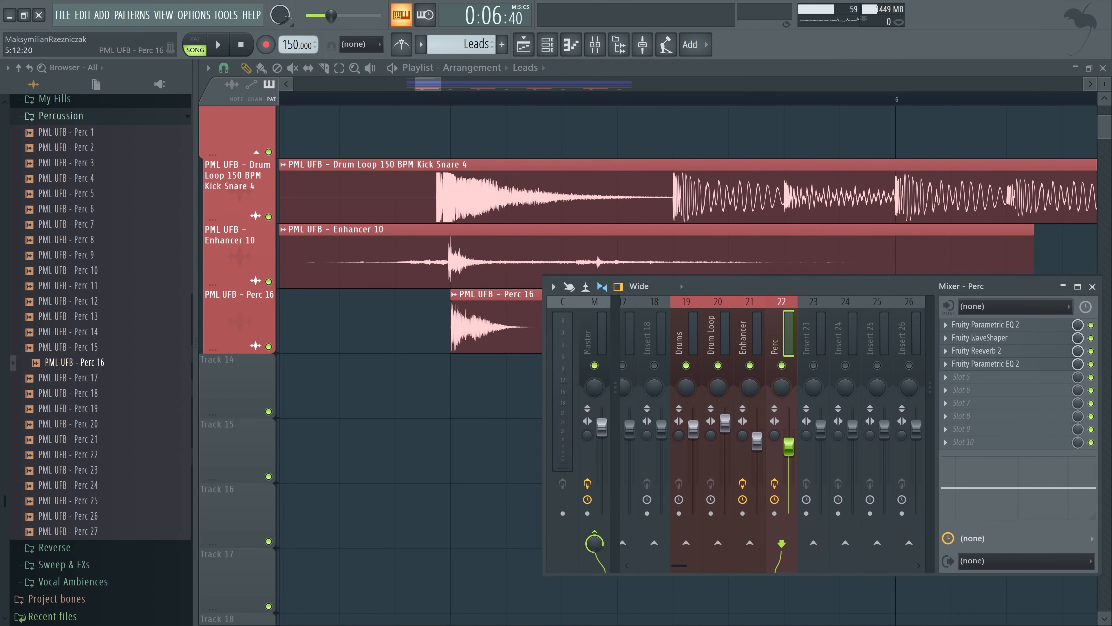
Set the Perc mixer track's delay to -64 ms and play the drums
drag(788, 389, 817, 272)
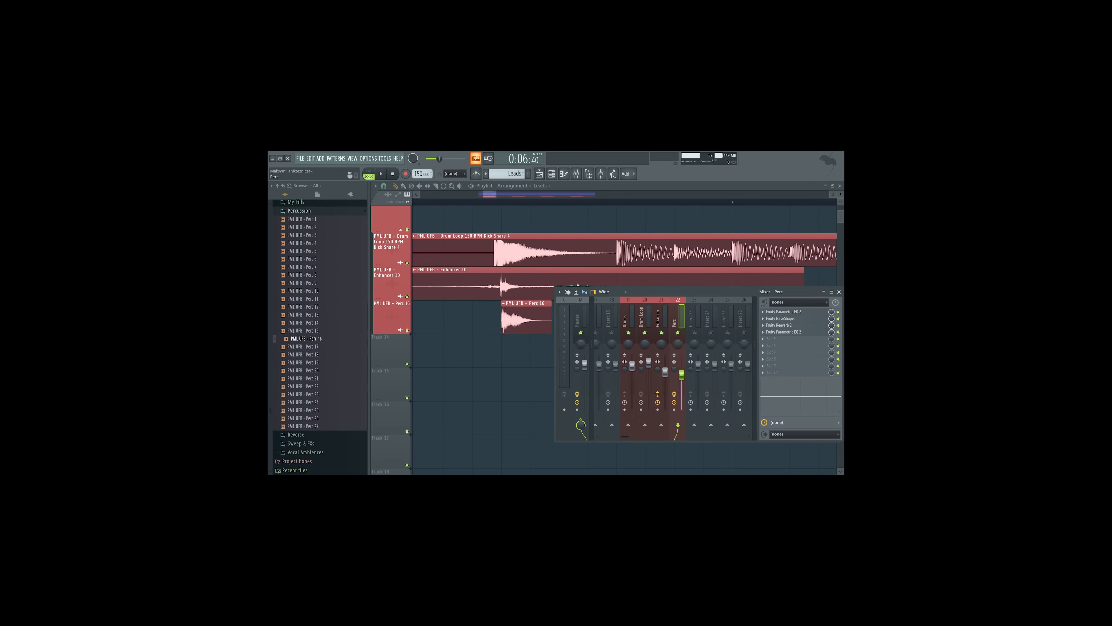
drag(753, 218, 726, 217)
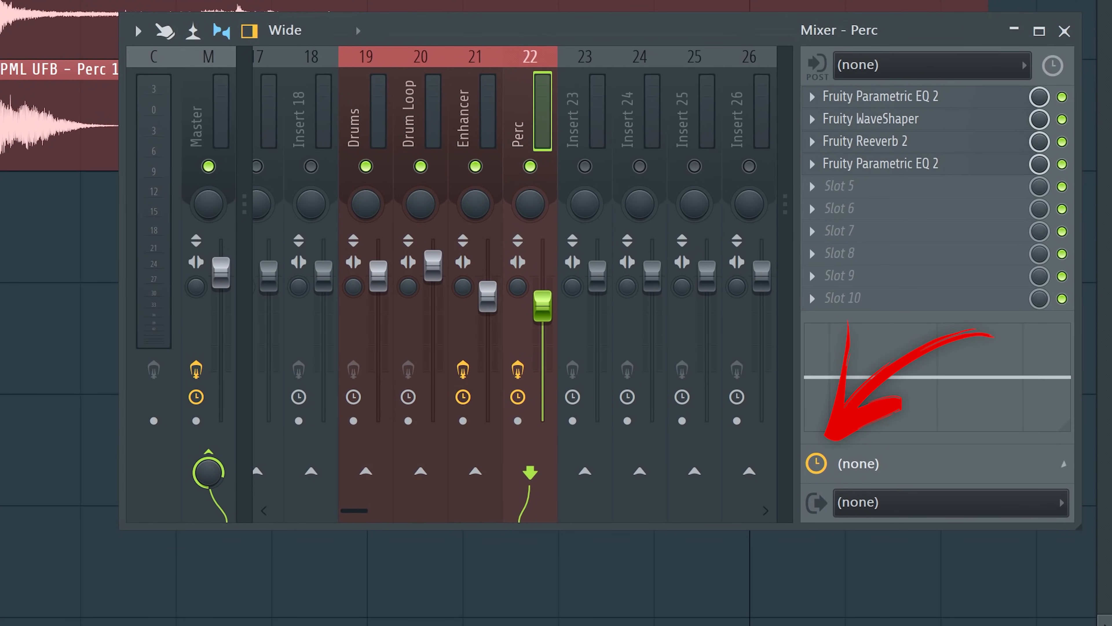
click(866, 464)
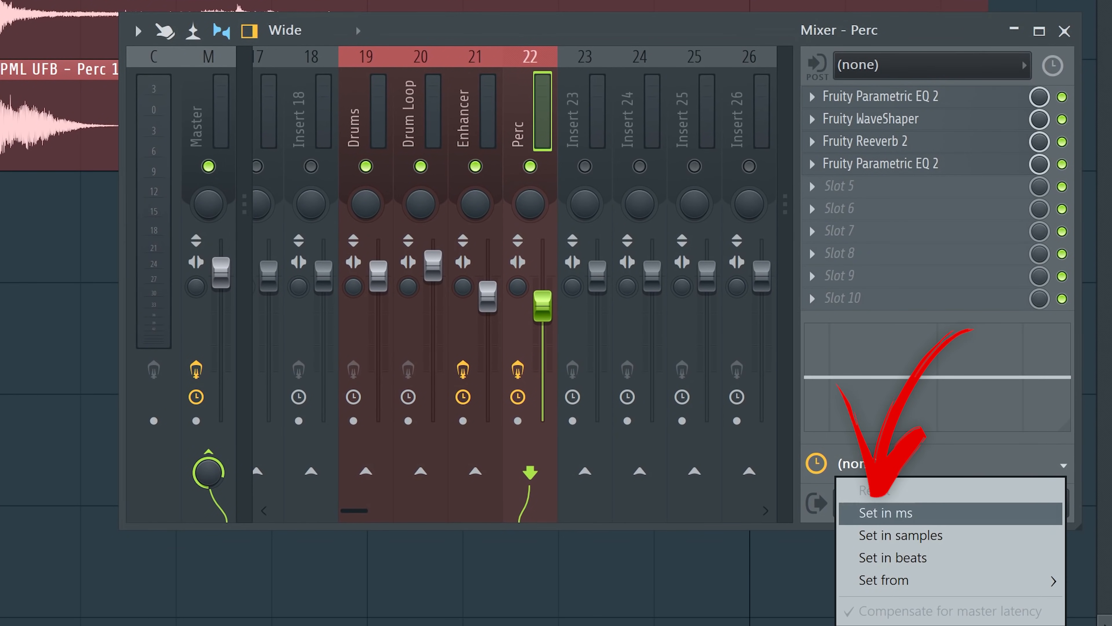
click(886, 512)
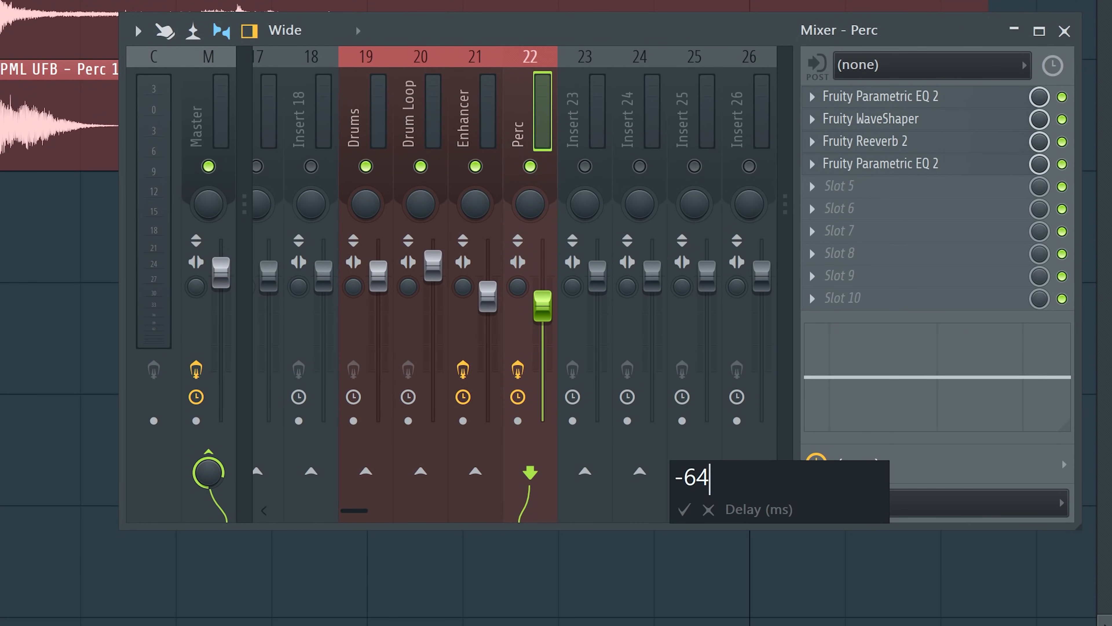
key(Return)
key(space)
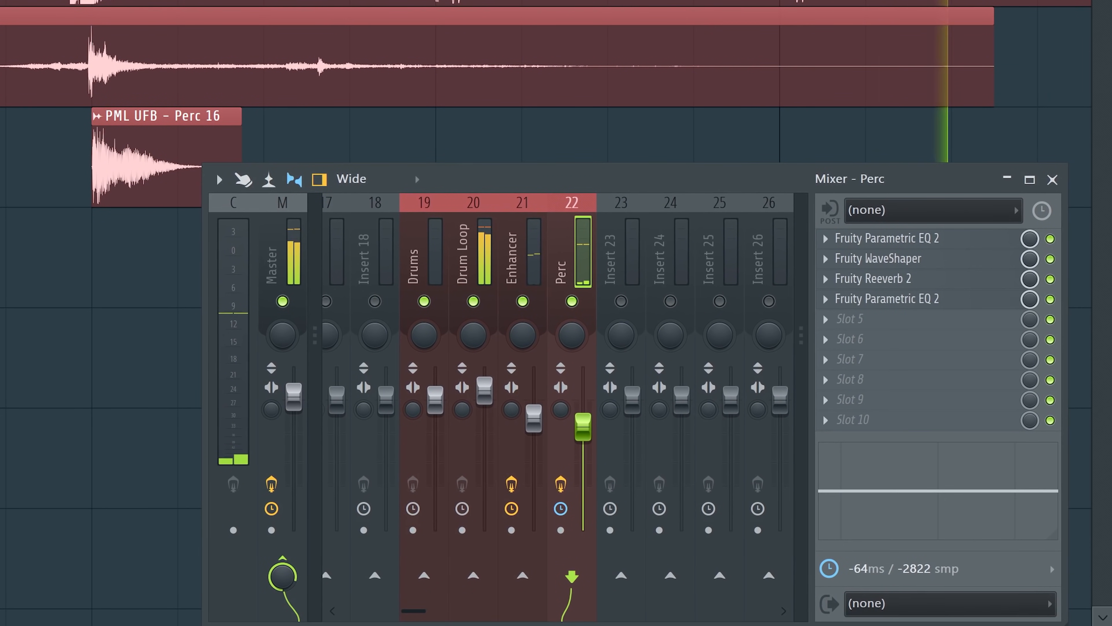
Try a track delay of -100 ms on the Perc mixer track during playback
drag(613, 179, 615, 154)
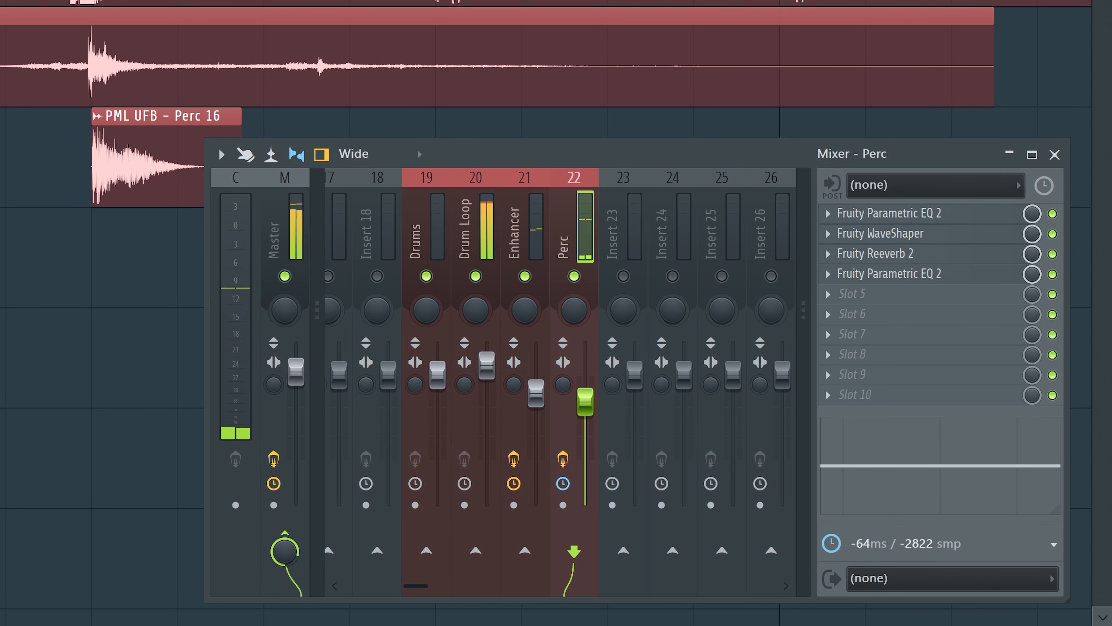
click(907, 543)
click(876, 513)
text(-100)
key(Return)
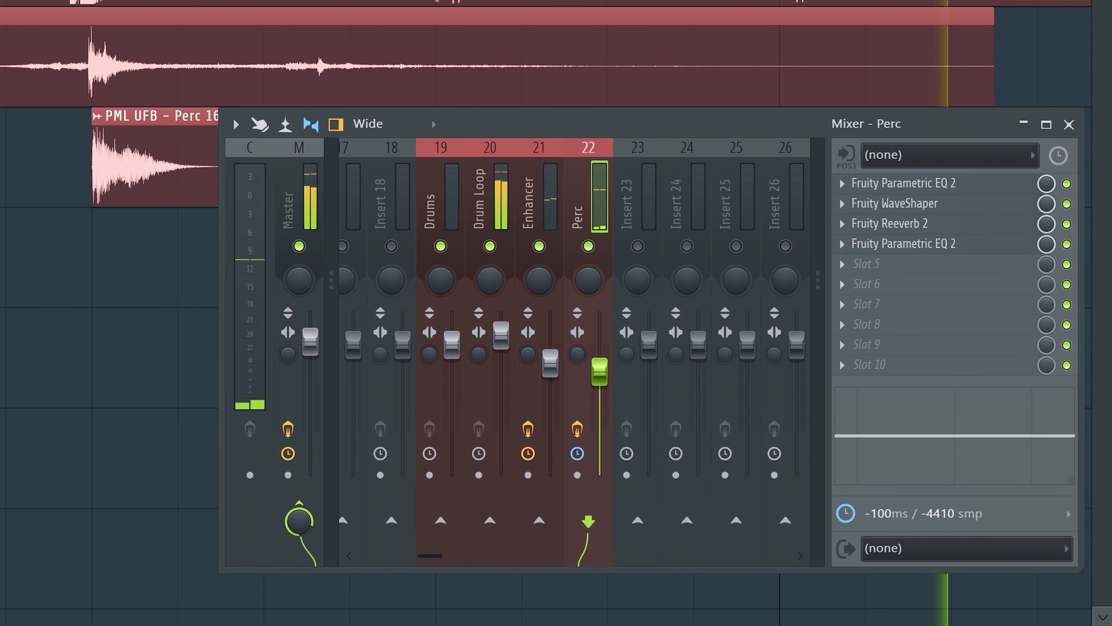
Return the Perc track's delay to -64 ms and shift the Perc 16 clip earlier so it starts on the Enhancer 10 transient
drag(613, 123, 617, 133)
click(875, 523)
click(880, 515)
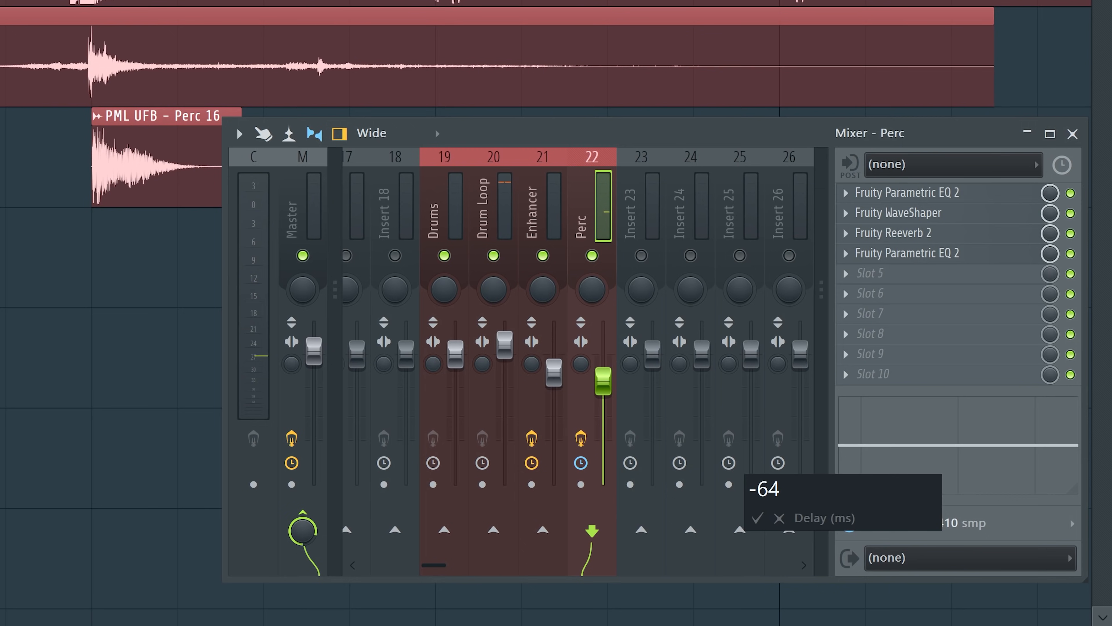
key(Return)
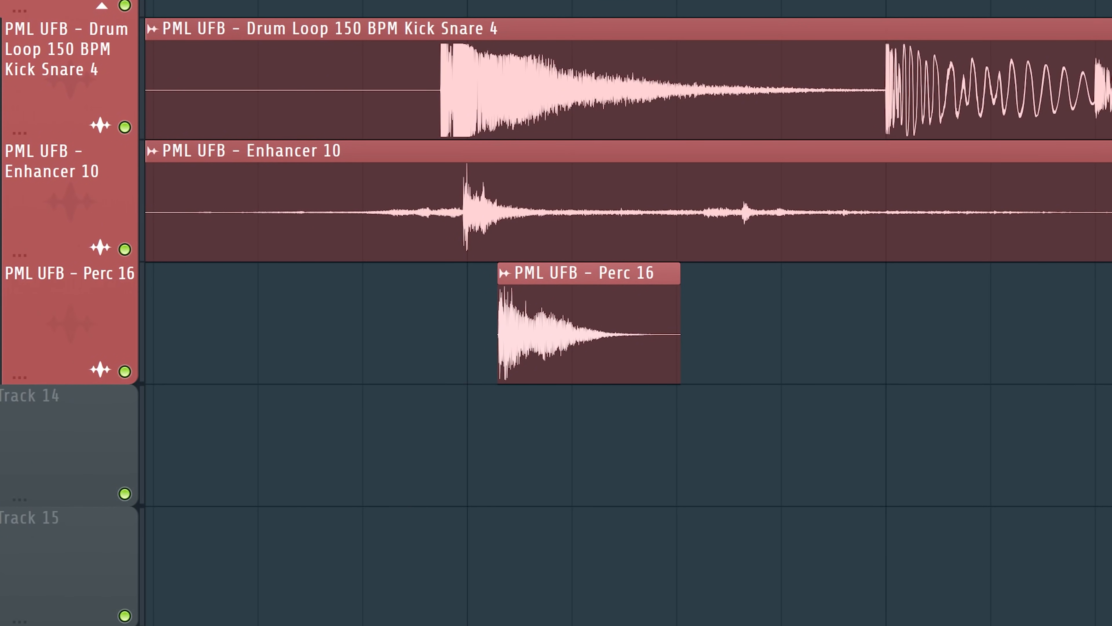
drag(589, 334, 553, 334)
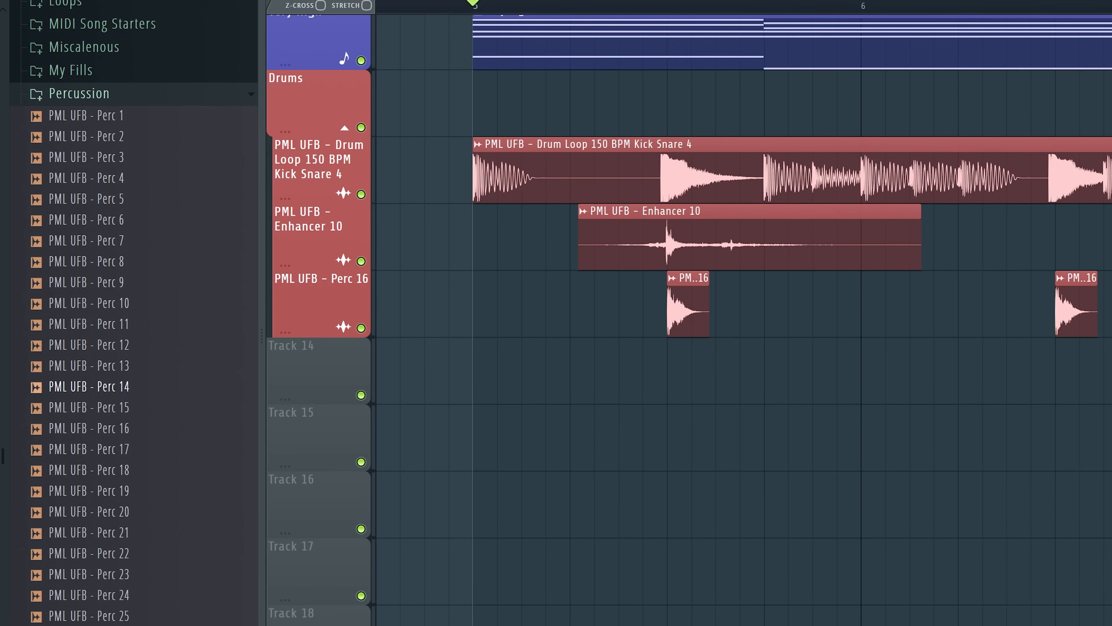
scroll(134, 351, up, 5)
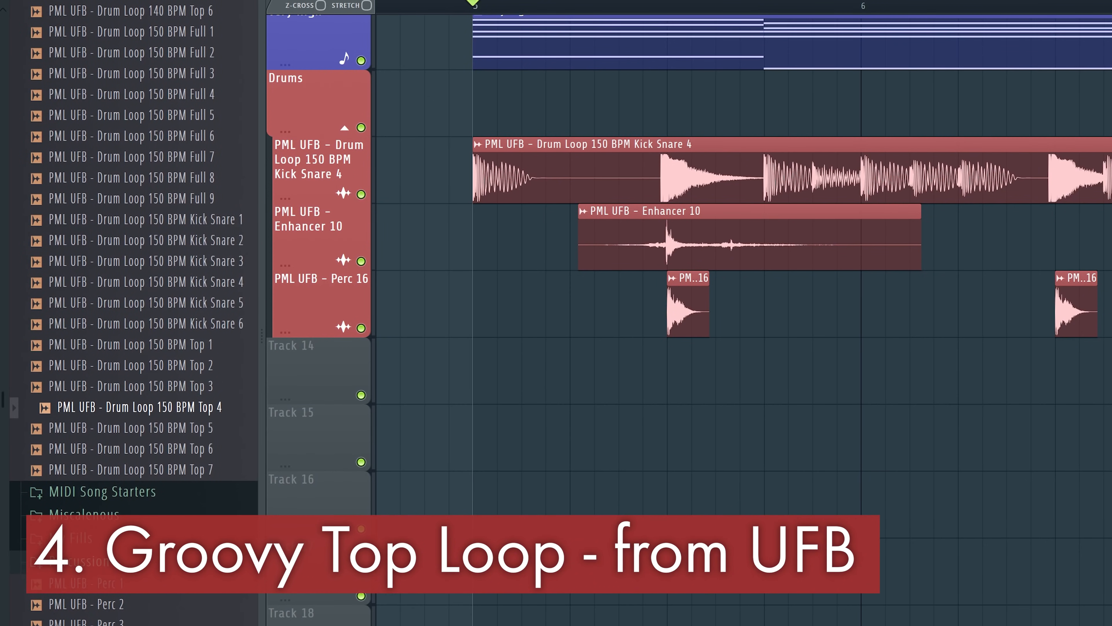
Place PML UFB - Drum Loop 150 BPM Top 4 on the empty track below Perc 16, starting at bar 5
drag(136, 407, 468, 378)
scroll(452, 394, down, 2)
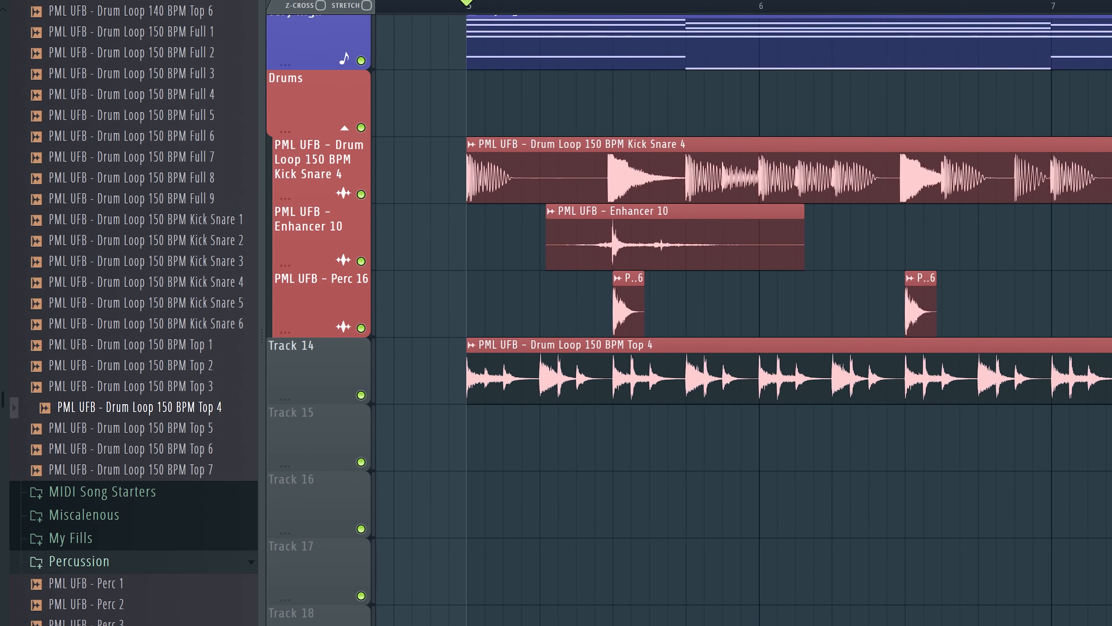
scroll(452, 394, up, 1)
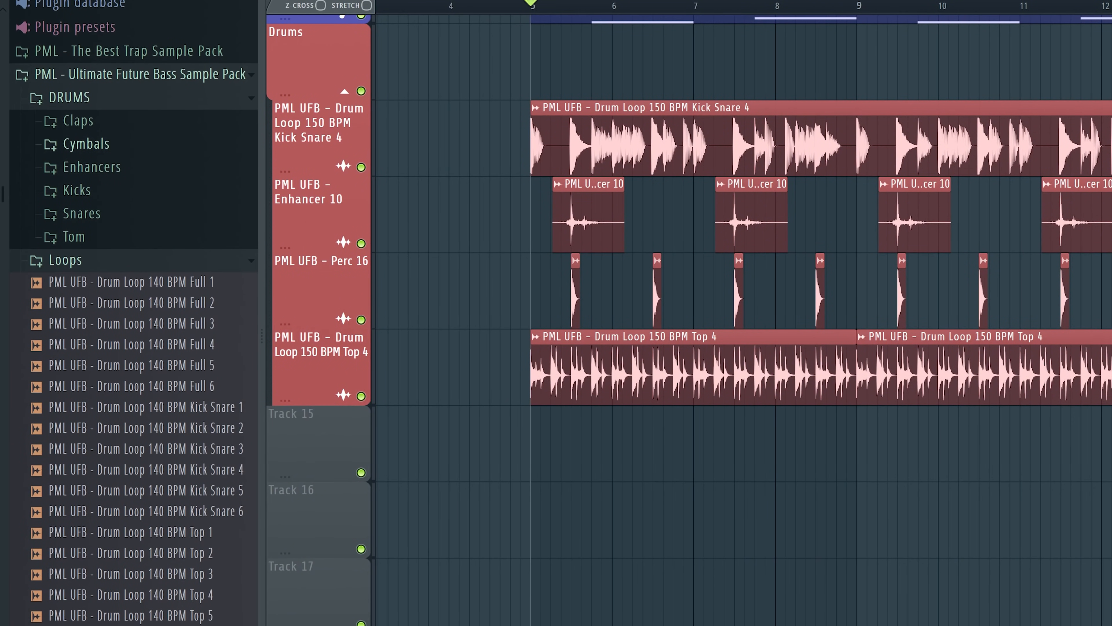
Add PML UFB - Ride 17 from the Cymbals Rides folder below the top loop from bar 5 and play the drums
click(86, 143)
click(93, 236)
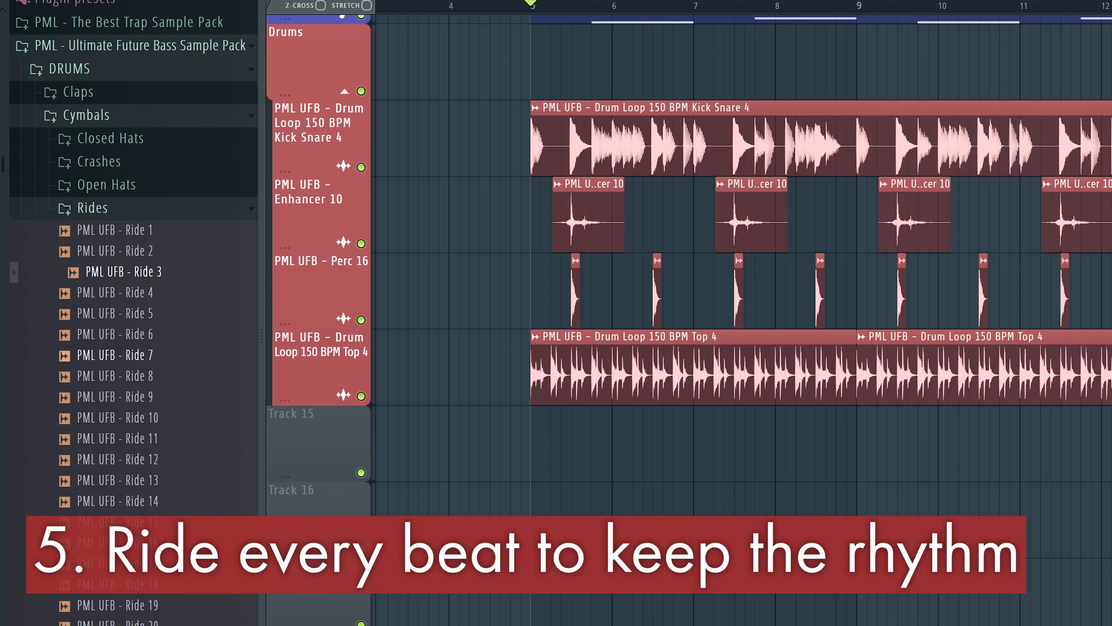
scroll(119, 418, down, 2)
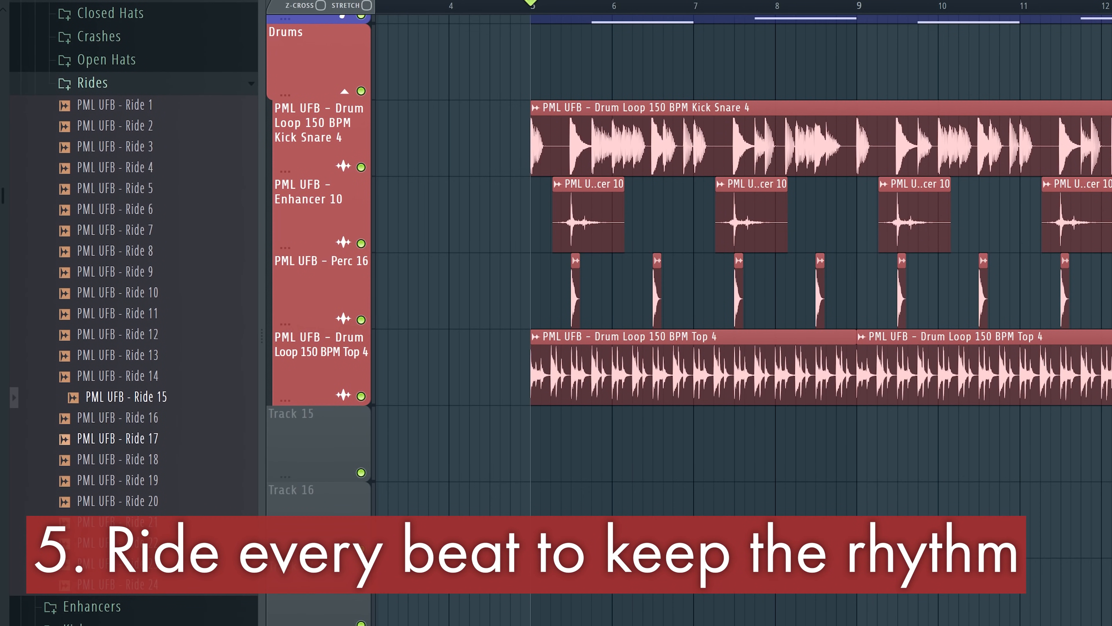
drag(117, 438, 543, 443)
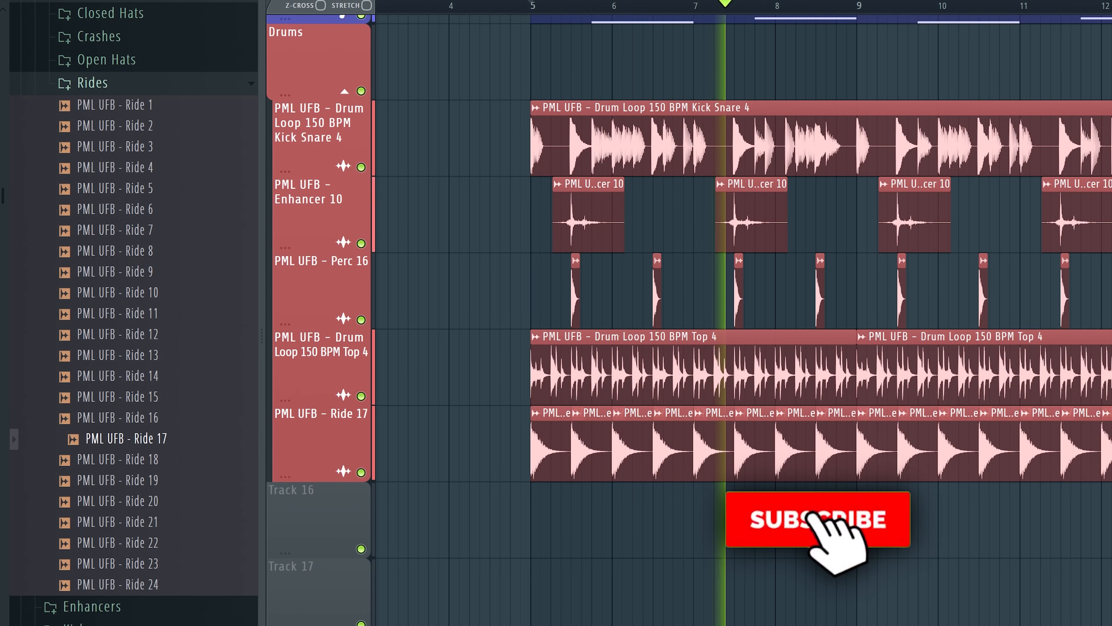
key(space)
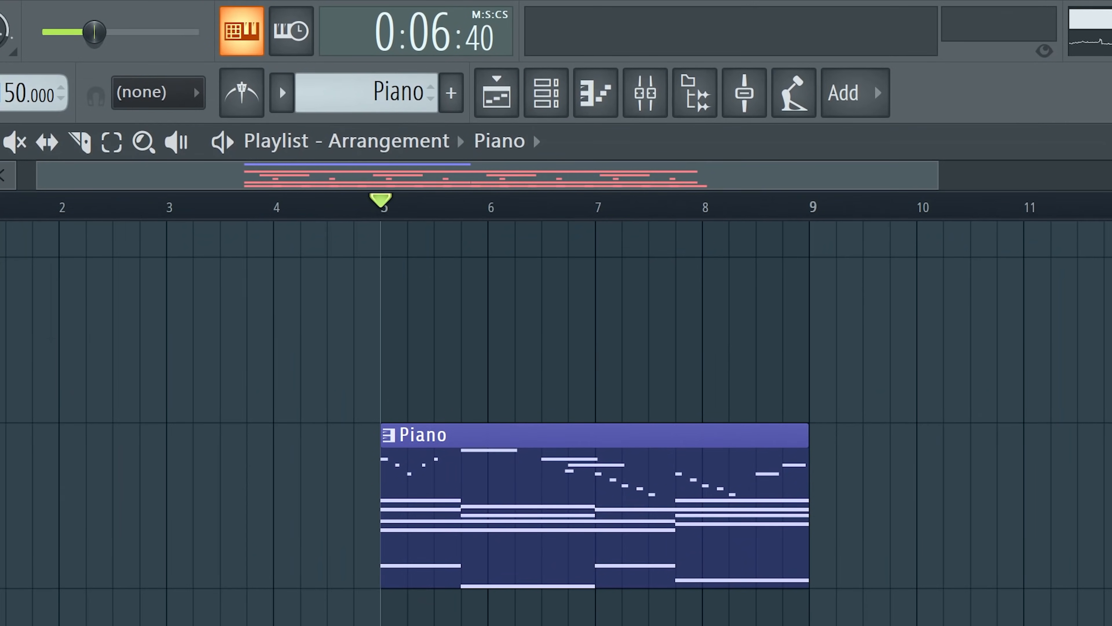
Split the Piano pattern by channel
click(420, 44)
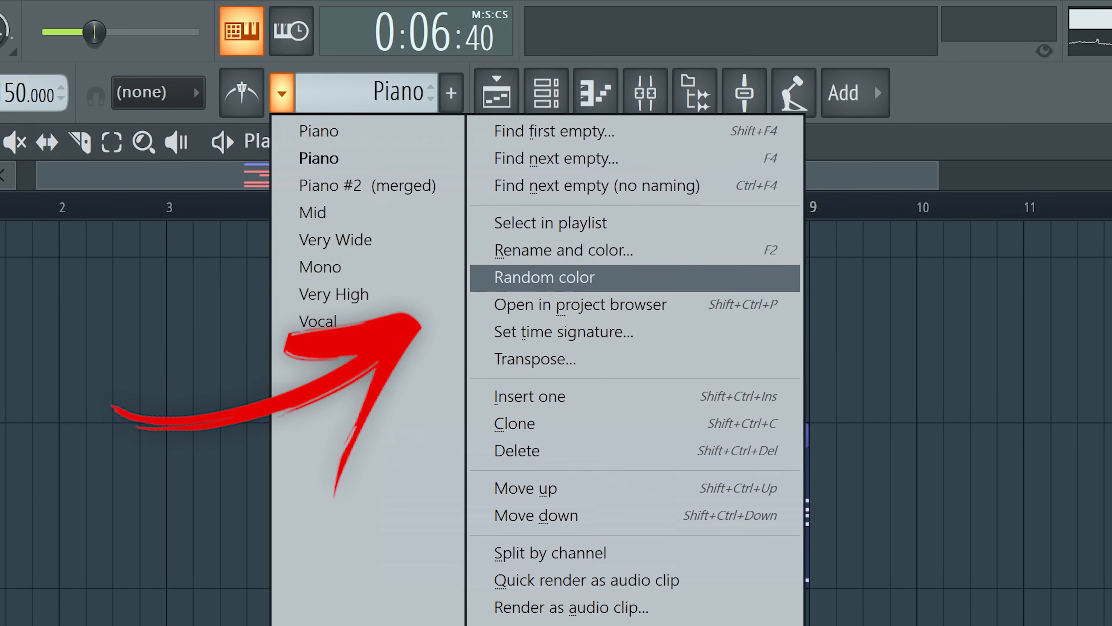
click(550, 552)
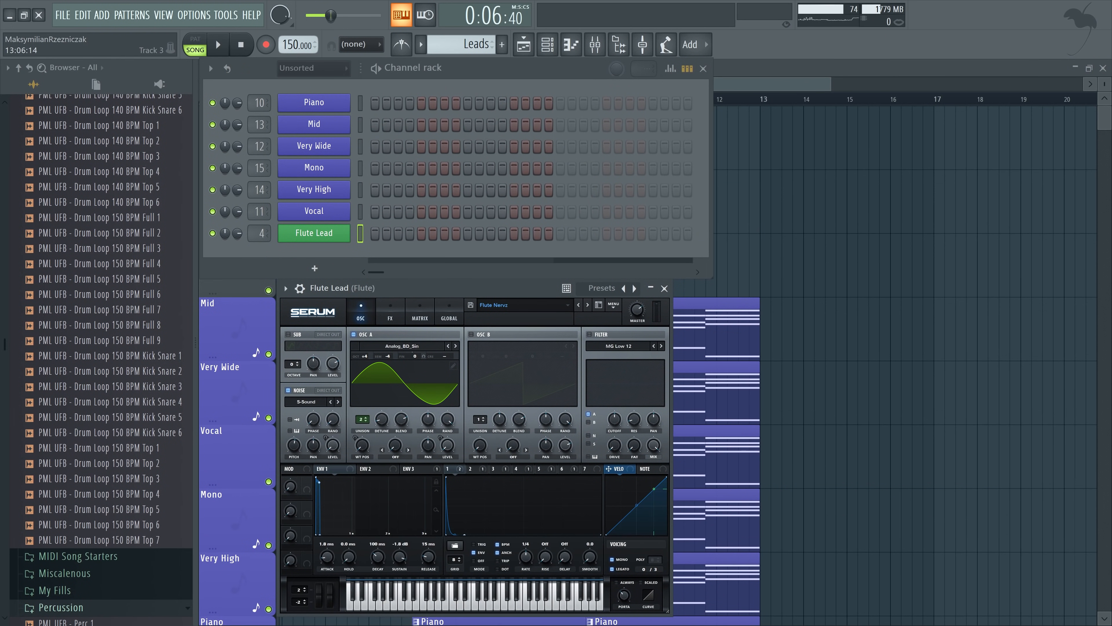
Open the Piano pattern's notes and take the melody notes above the chords for reuse
key(Escape)
key(Escape)
scroll(544, 392, down, 7)
scroll(543, 392, up, 3)
double_click(499, 394)
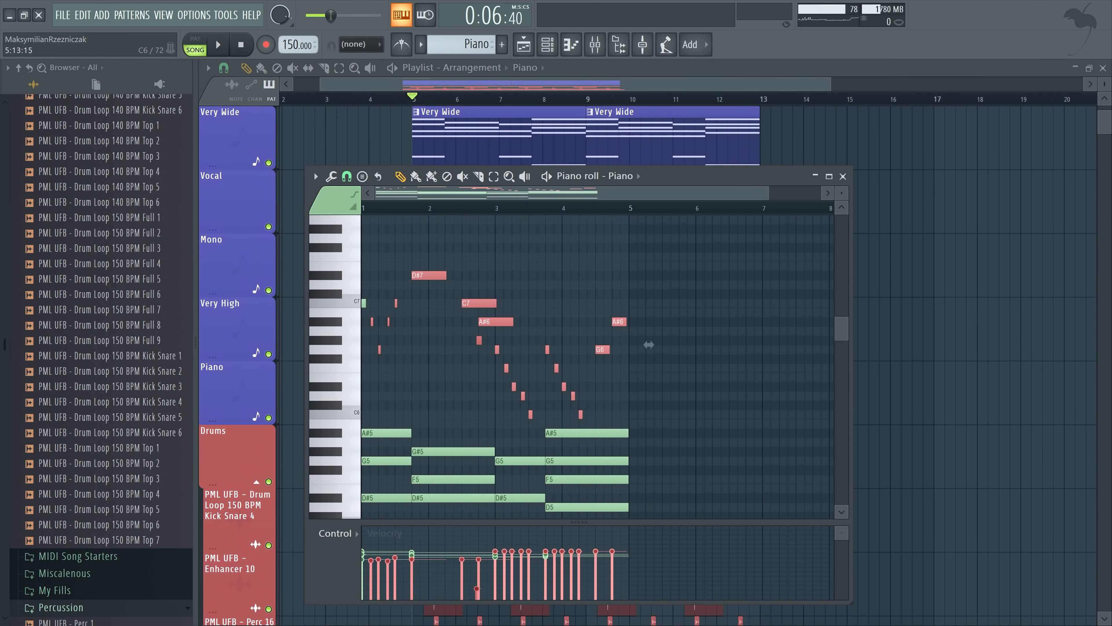
drag(642, 243, 363, 417)
Put the melody into the Flute Lead channel of the Leads pattern, three octaves lower, and play it with the track
key(F6)
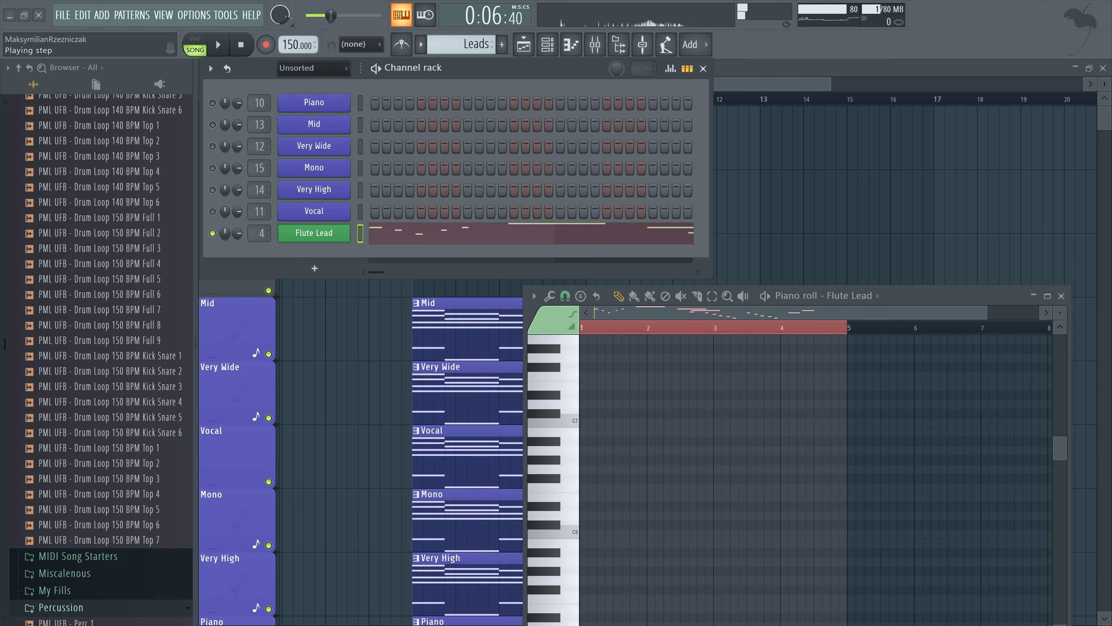
key(space)
drag(919, 295, 923, 132)
scroll(819, 324, down, 3)
drag(991, 149, 815, 149)
scroll(761, 259, down, 7)
key(F6)
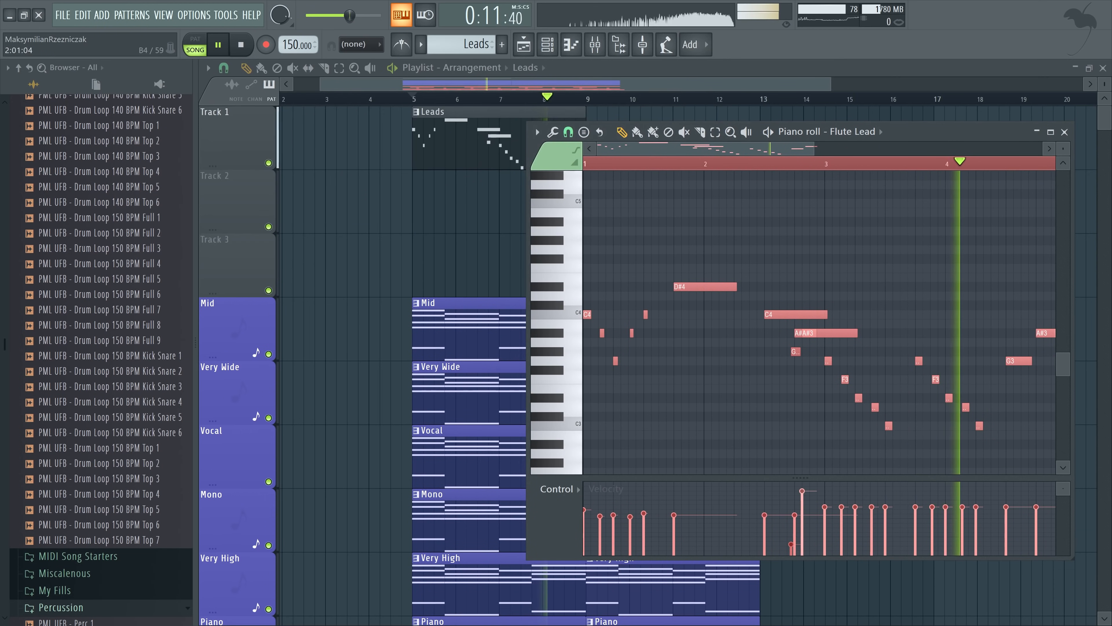
Deselect the Flute Lead notes and listen to the melody within the arrangement
scroll(1029, 356, down, 2)
key(space)
key(ctrl+d)
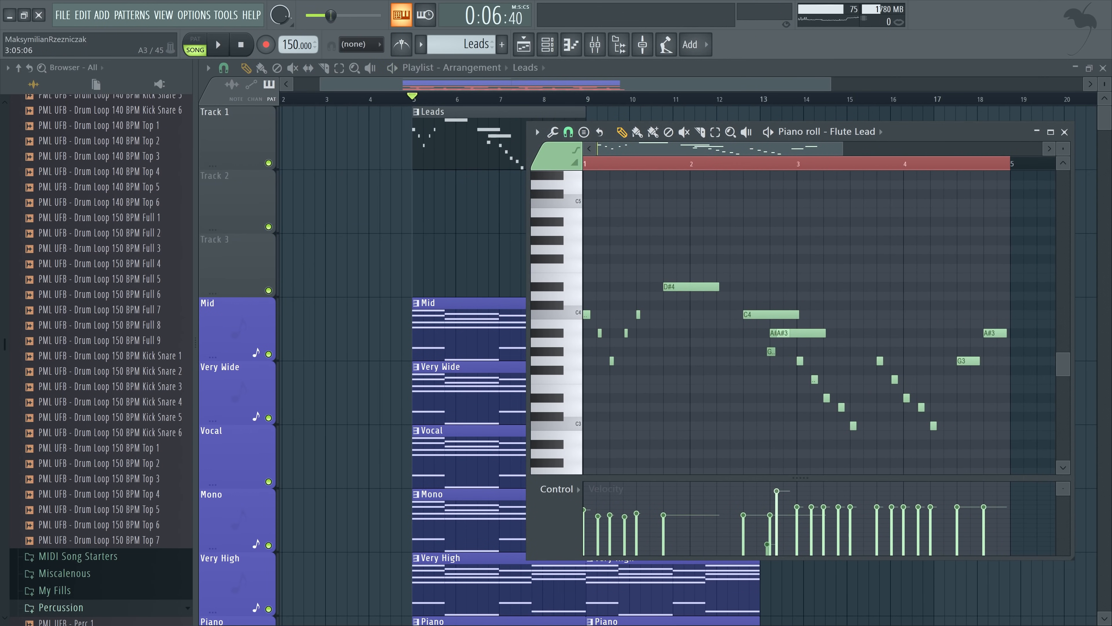
key(space)
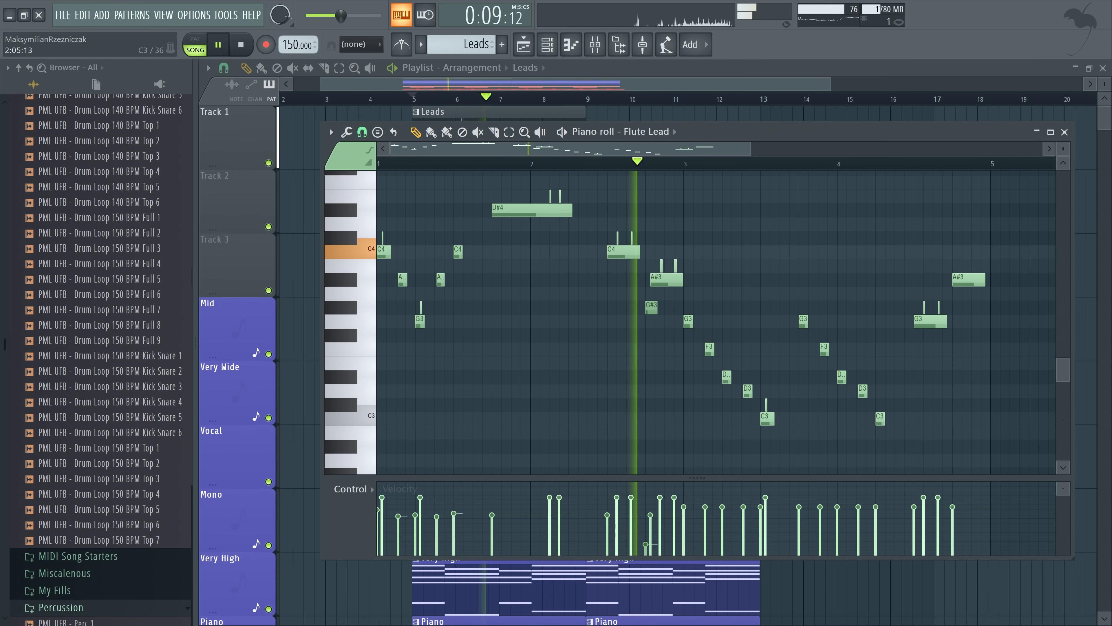
key(space)
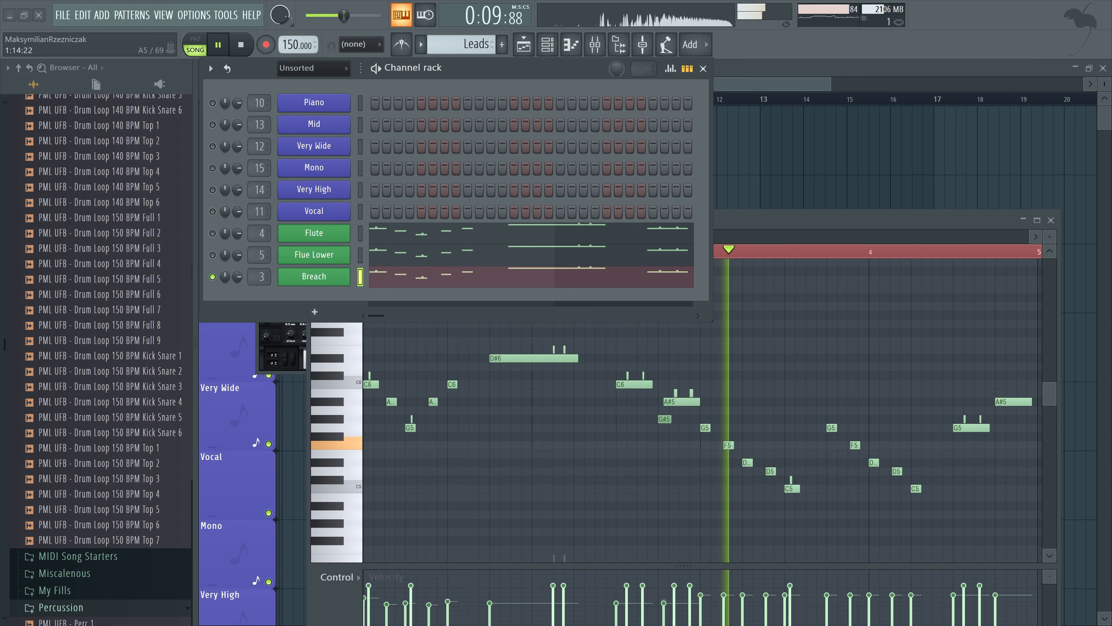
Add a Vocal Lead sampler layer with its effects chain on mixer track 6 and audition its sound
key(space)
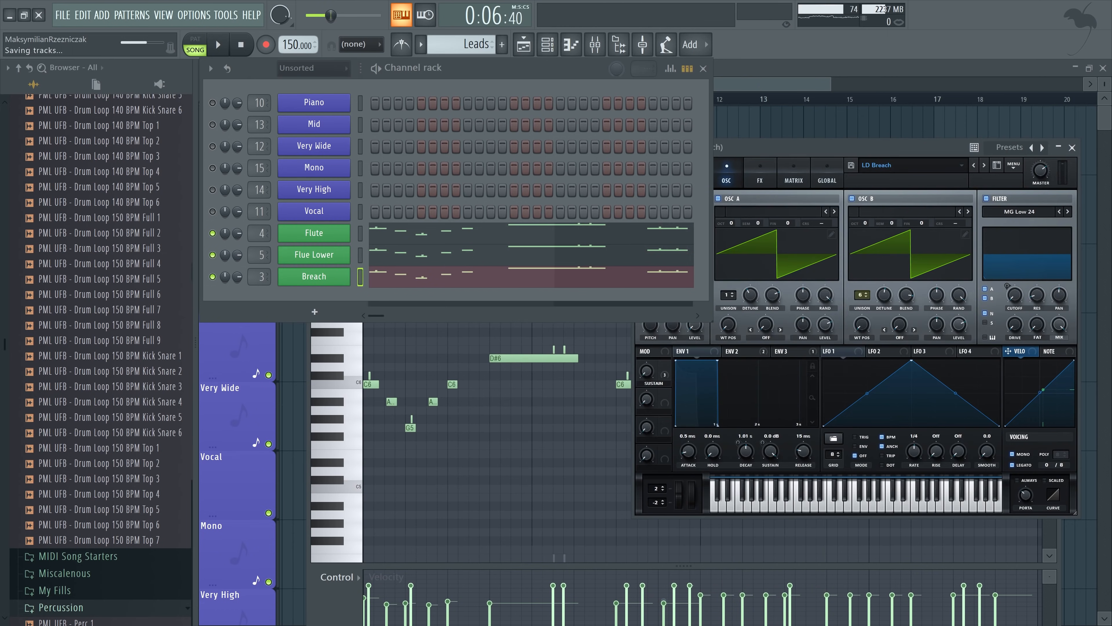
drag(823, 147, 756, 116)
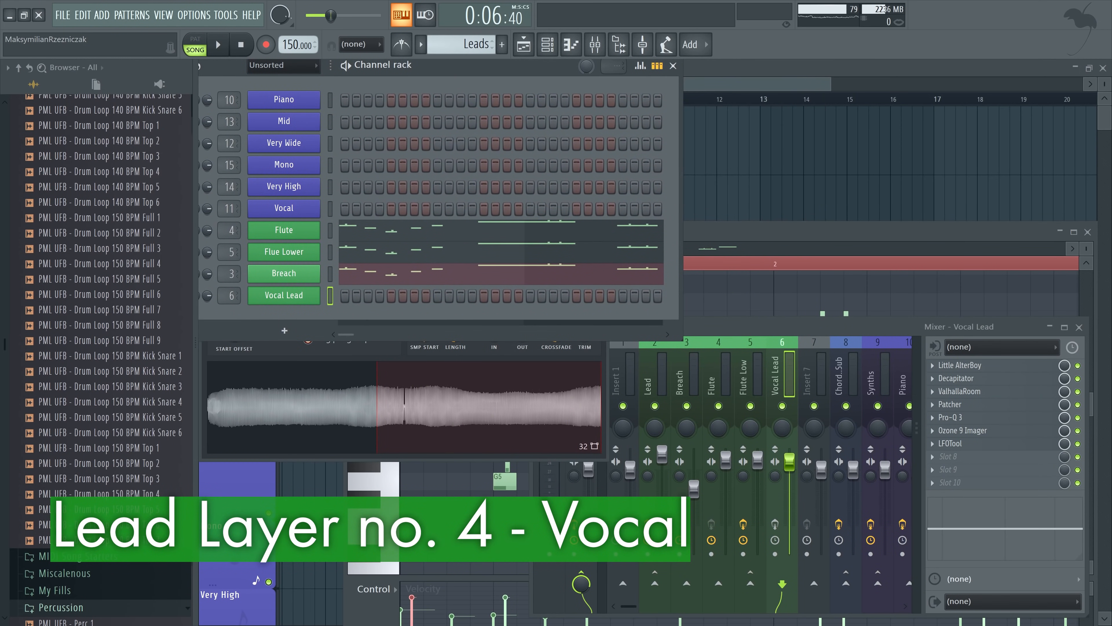
drag(394, 134, 394, 266)
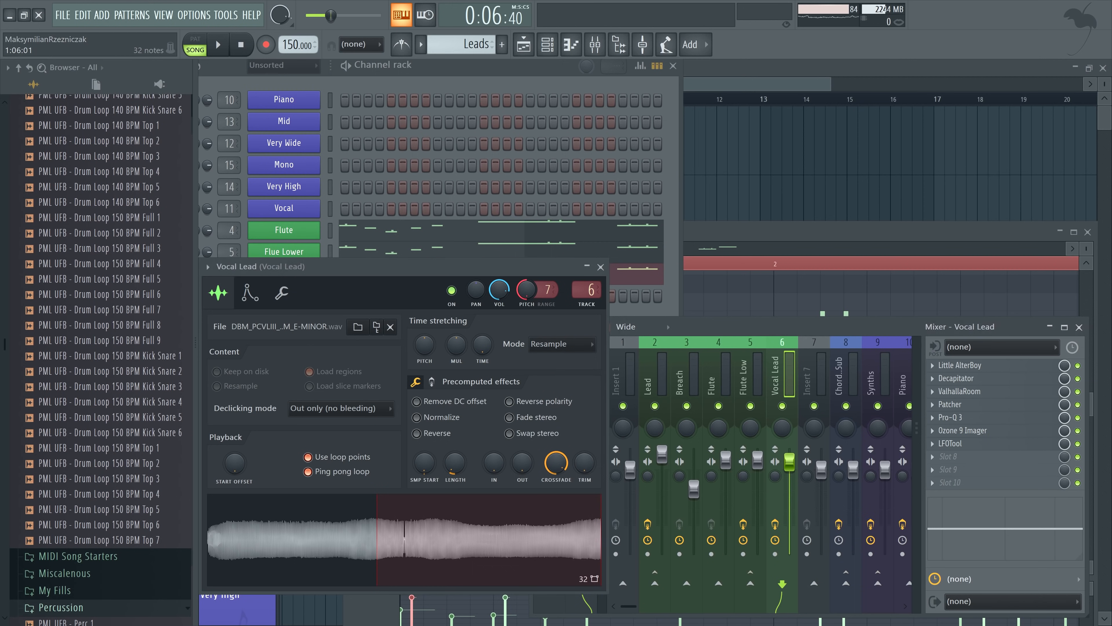
key(F9)
key(h)
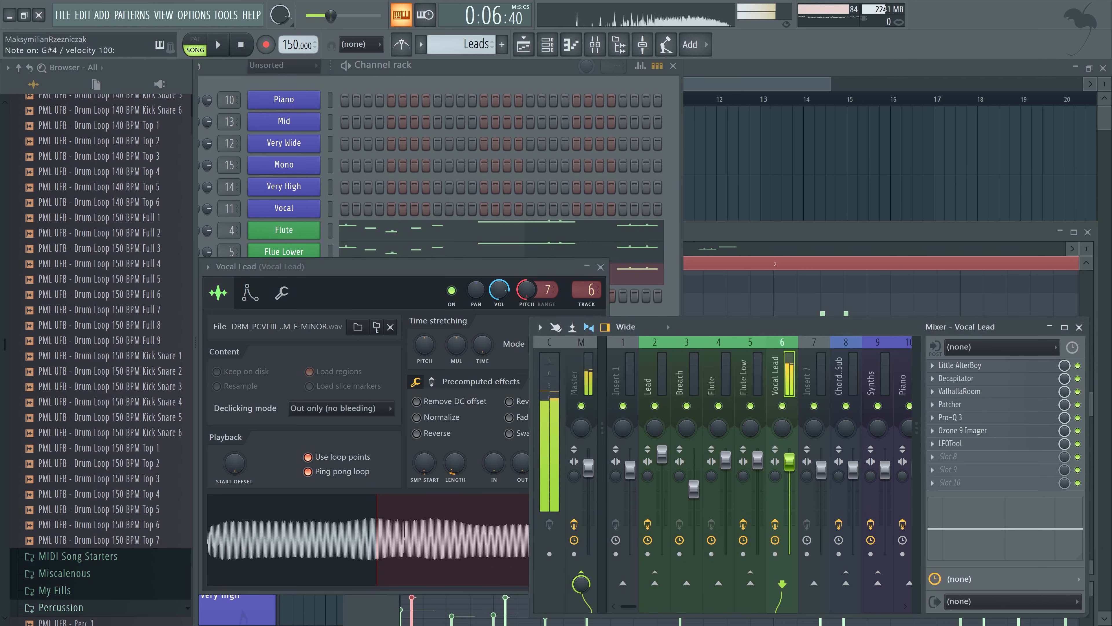
Add a Vocal Lead #2 layer with the melody and a Fruity parametric EQ 2, and play the stacked lead channels
key(F6)
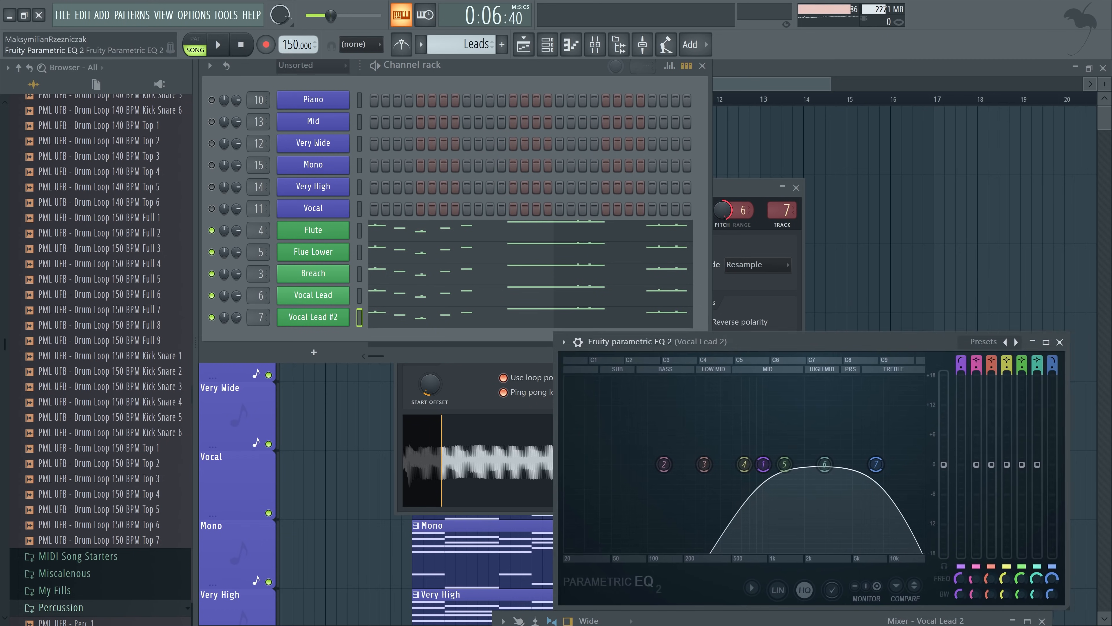
drag(766, 341, 780, 297)
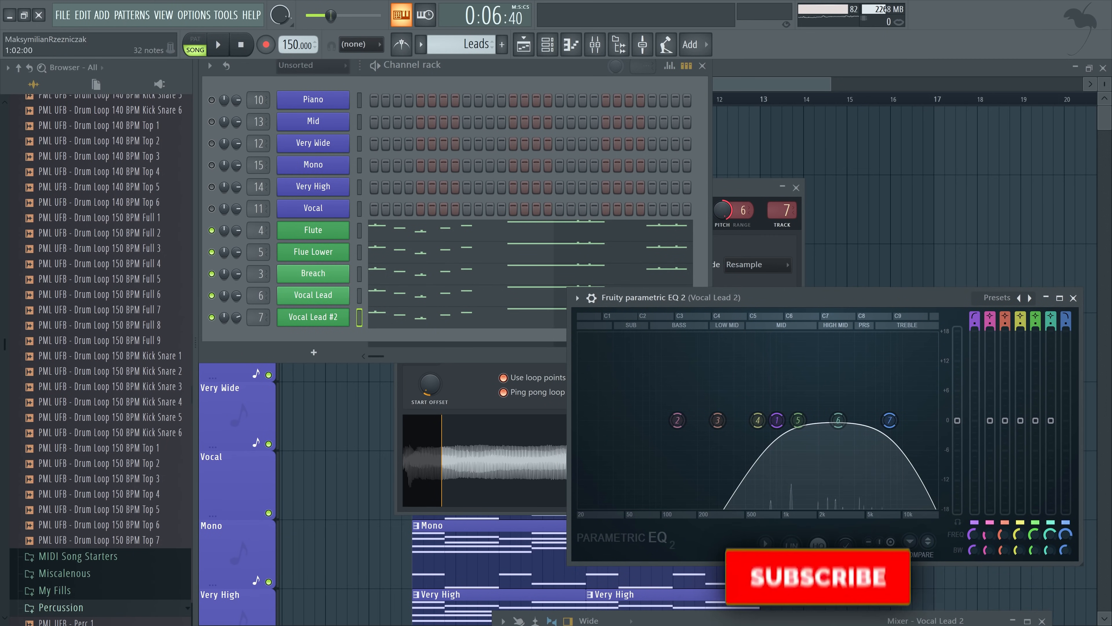
click(359, 230)
click(359, 273)
click(359, 295)
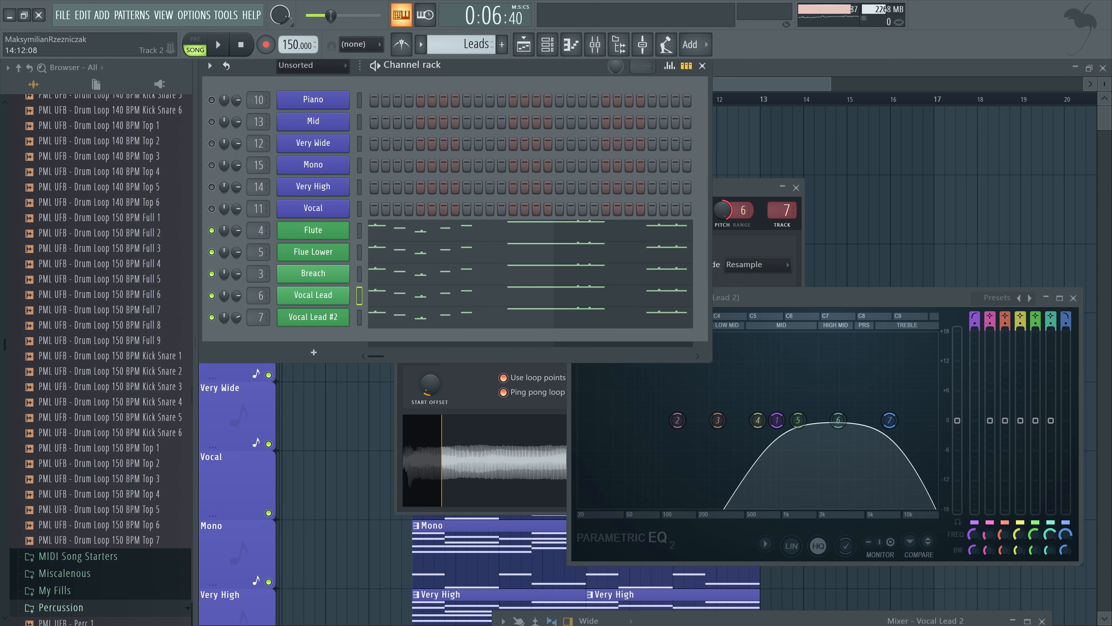
key(space)
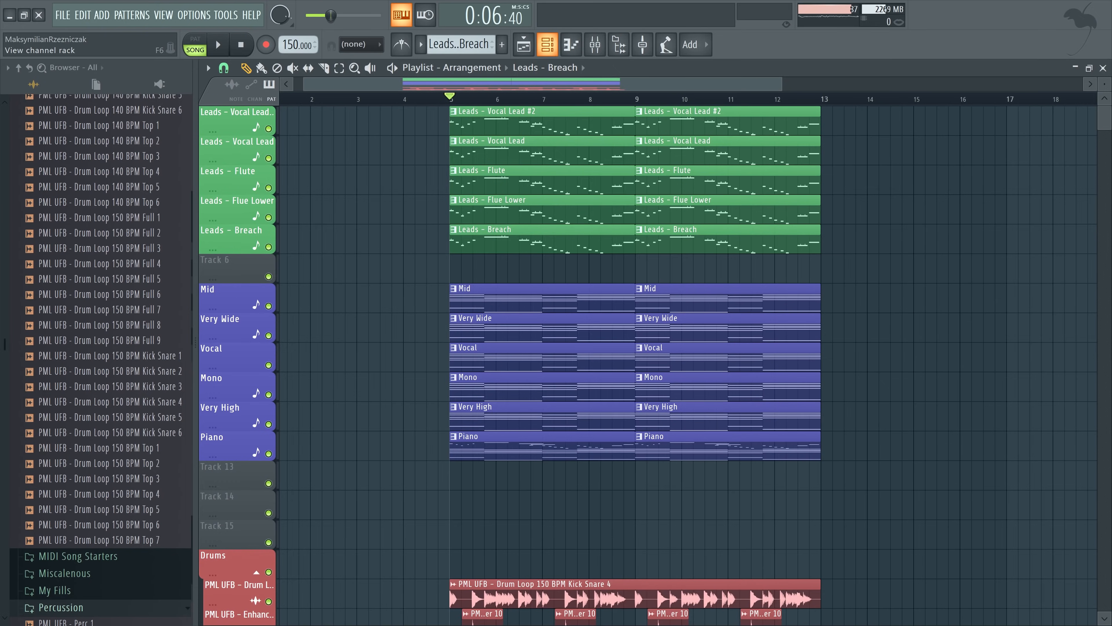
Add a SUB channel with Serum, using the Basic Shapes wavetable on oscillator A at octave -1
click(548, 45)
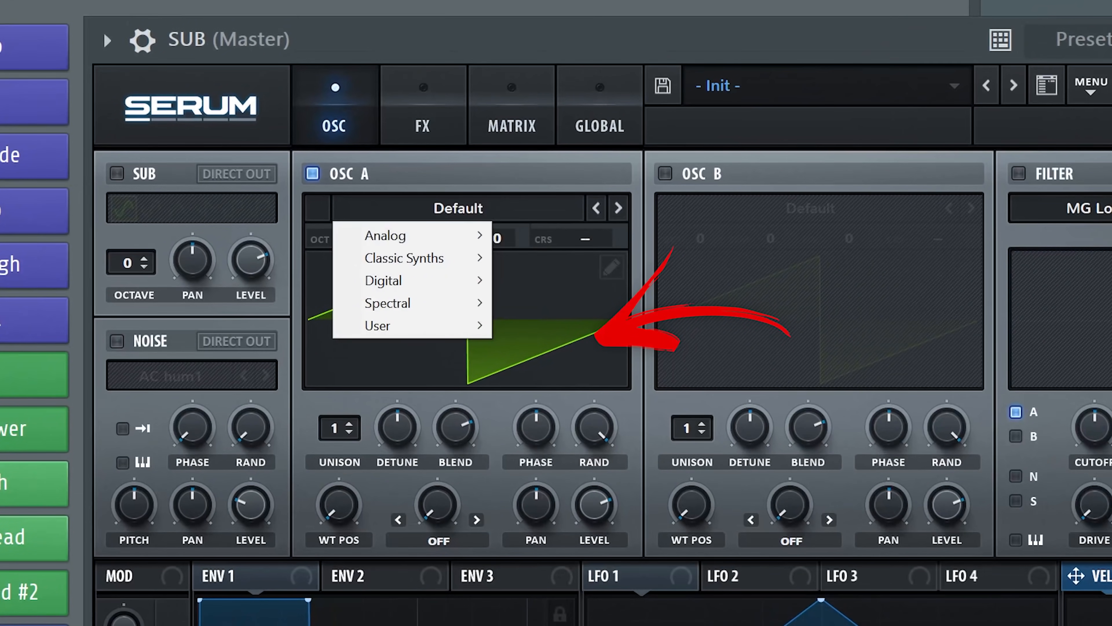
mouse_move(477, 175)
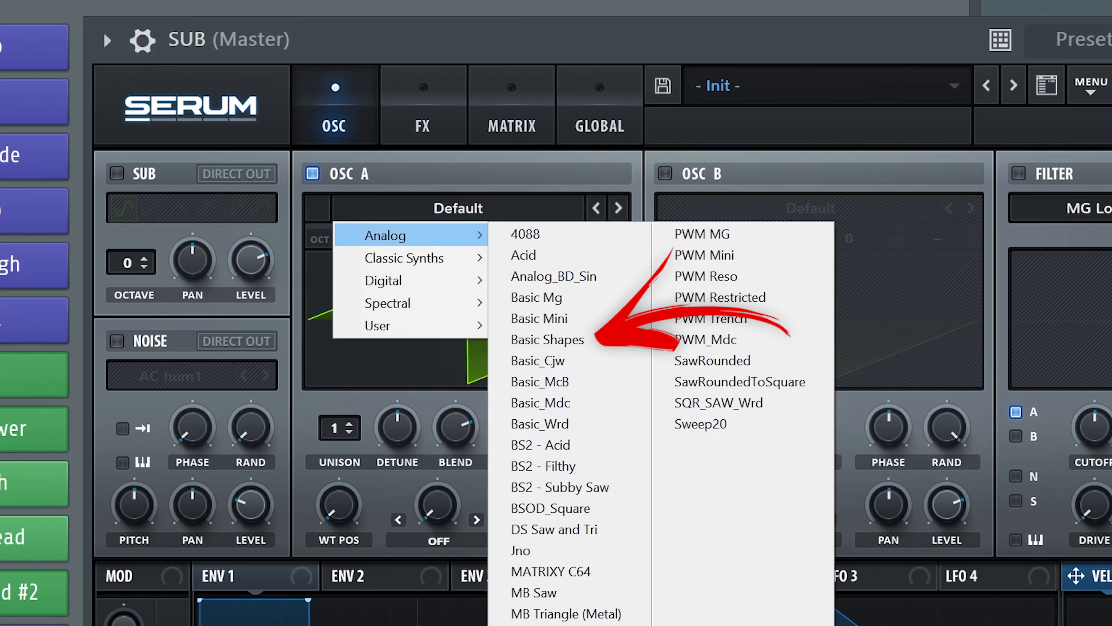
click(547, 339)
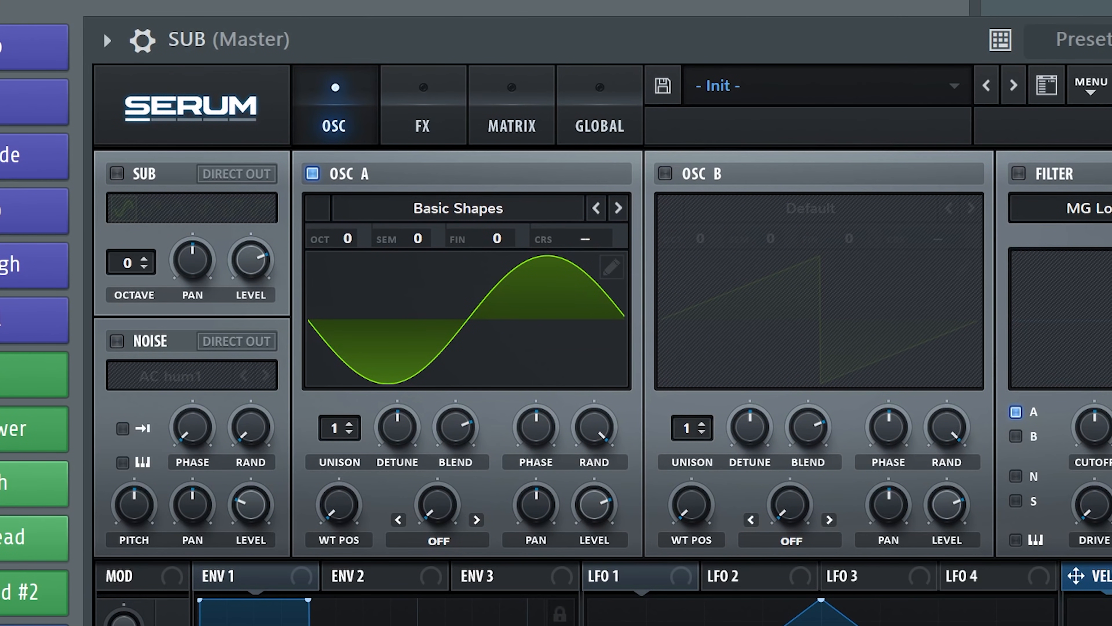
mouse_move(347, 239)
drag(347, 238, 347, 230)
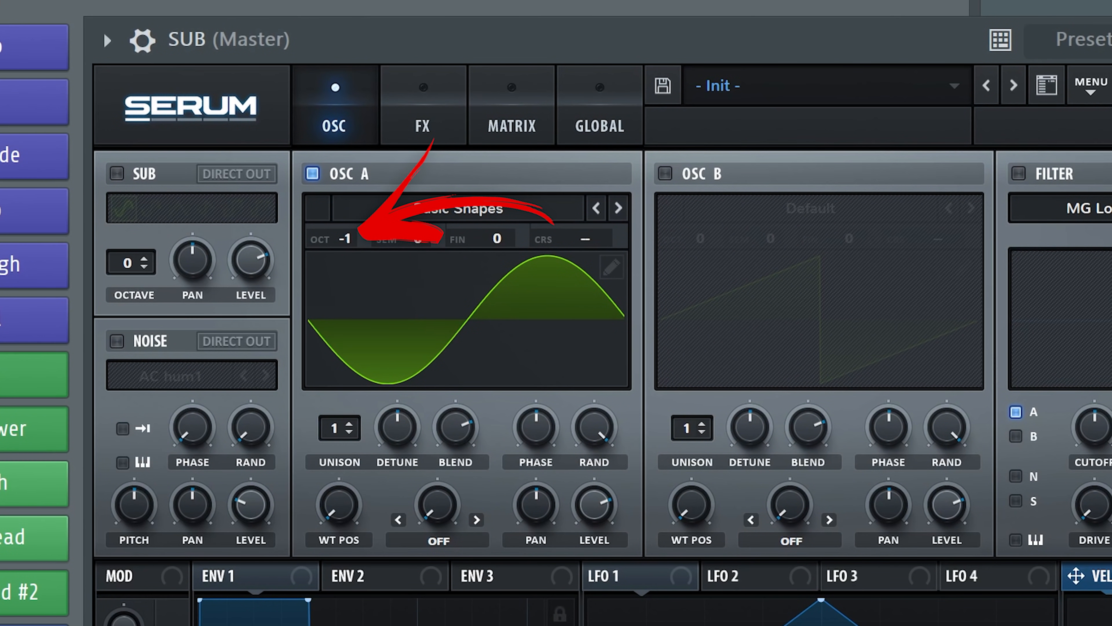
Enable the Air Can 2 noise in the SUB synth, and add Asym distortion with its drive adjusted
click(116, 341)
click(265, 376)
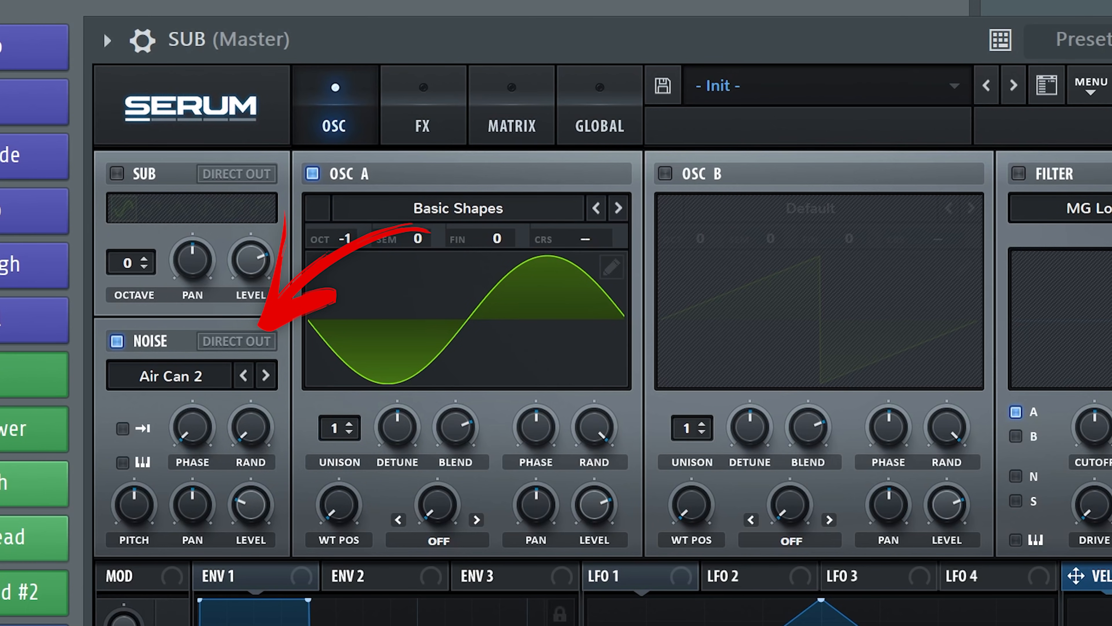
click(423, 126)
click(126, 217)
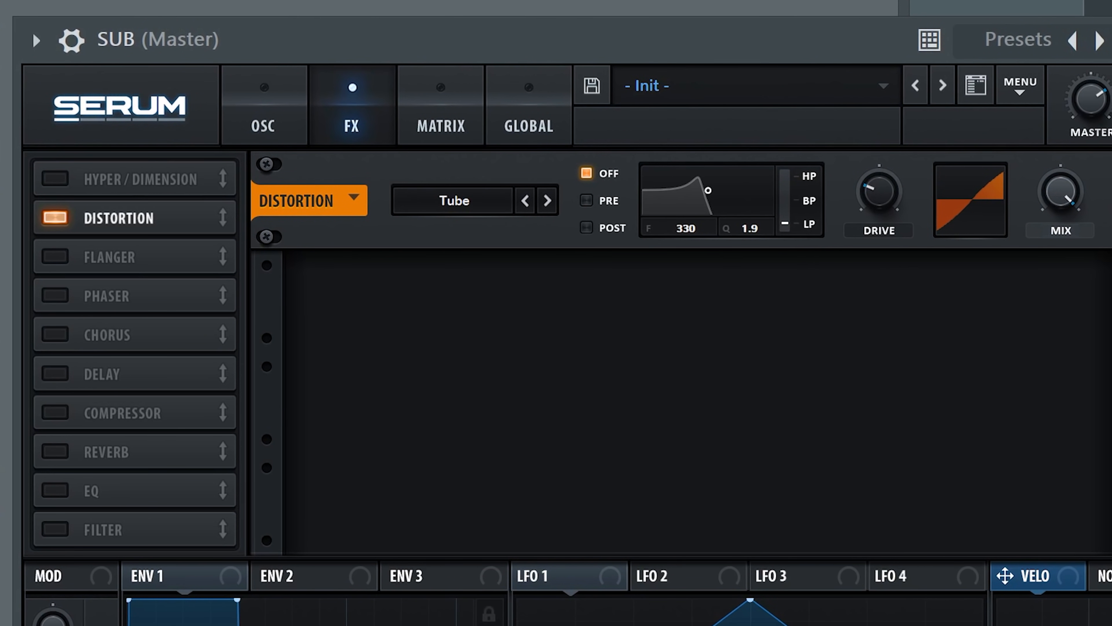
click(455, 200)
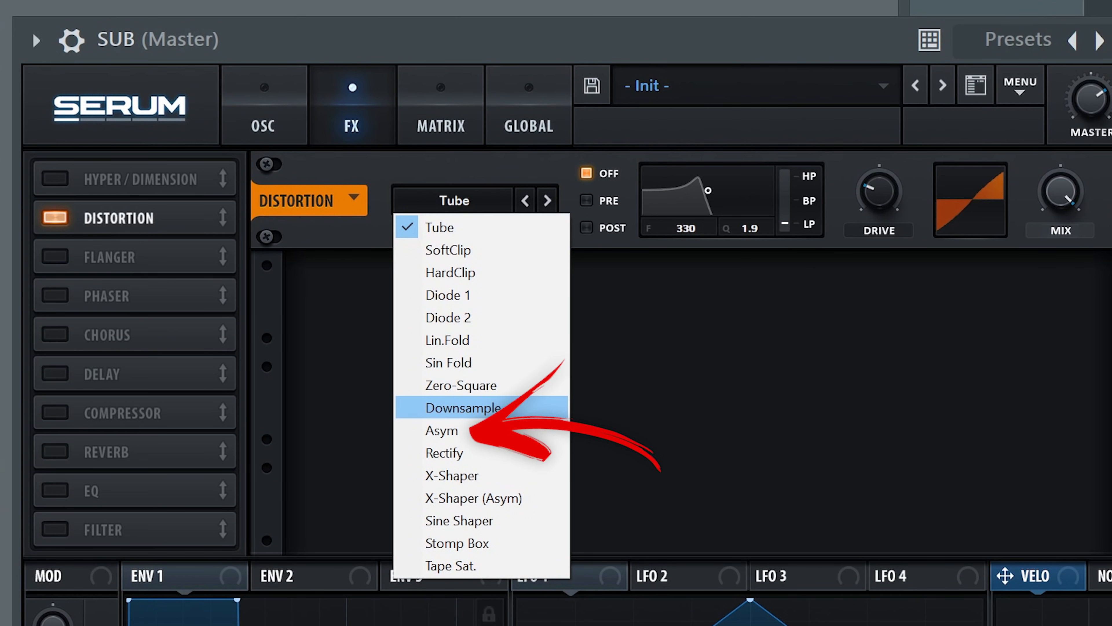
click(442, 430)
drag(879, 192, 878, 201)
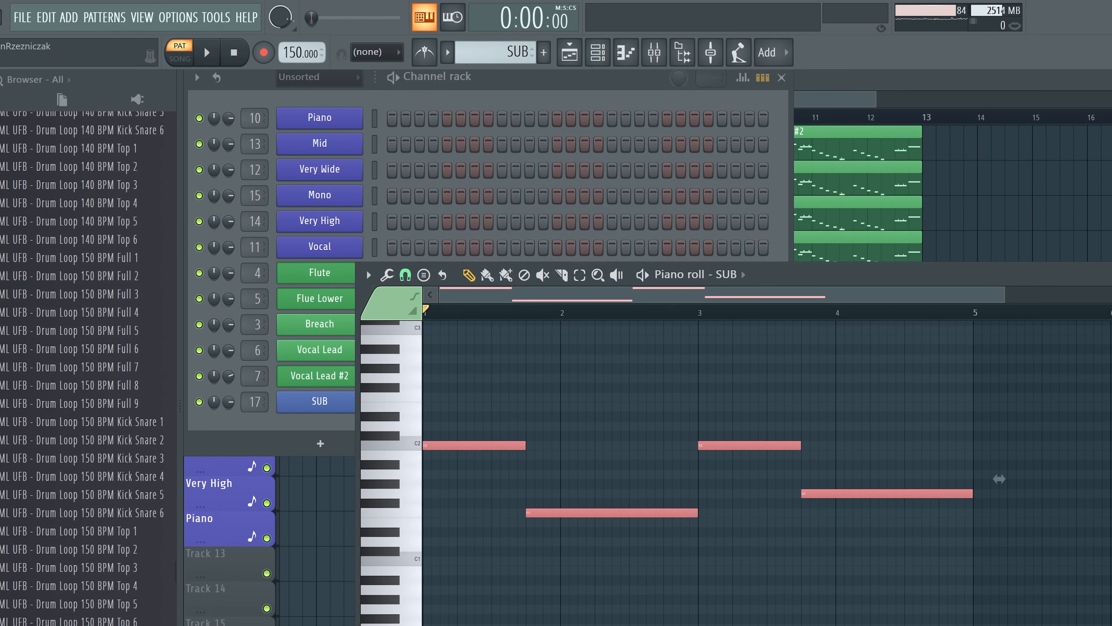
Build the SUB bass line C3, F2, C3, G2 from the Very High chords, play it and place it in the arrangement
scroll(999, 478, up, 4)
key(space)
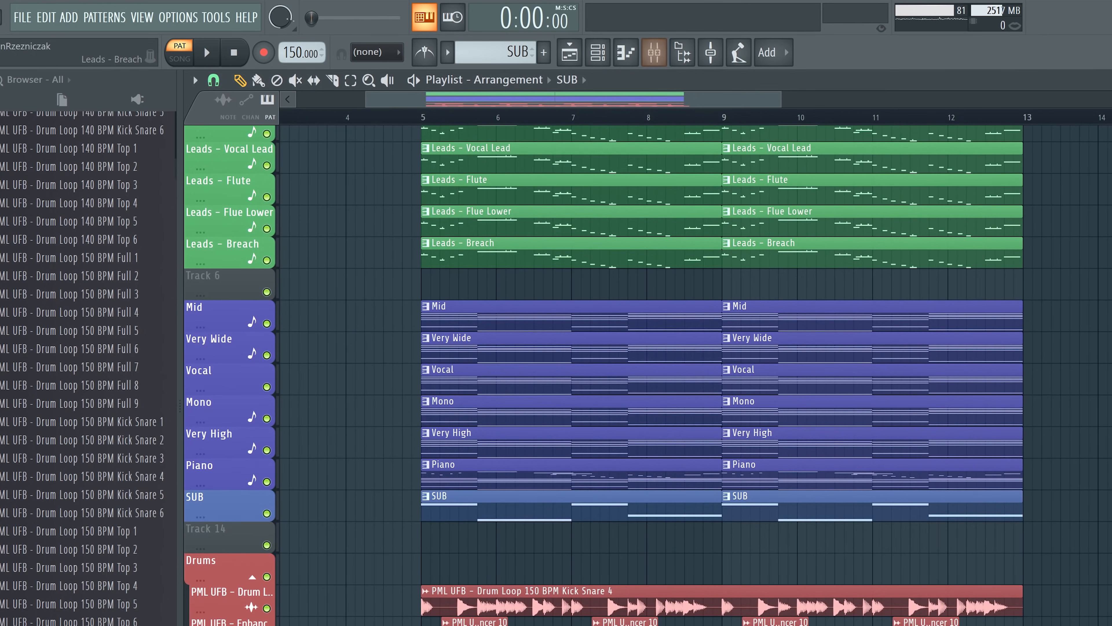
scroll(228, 236, down, 3)
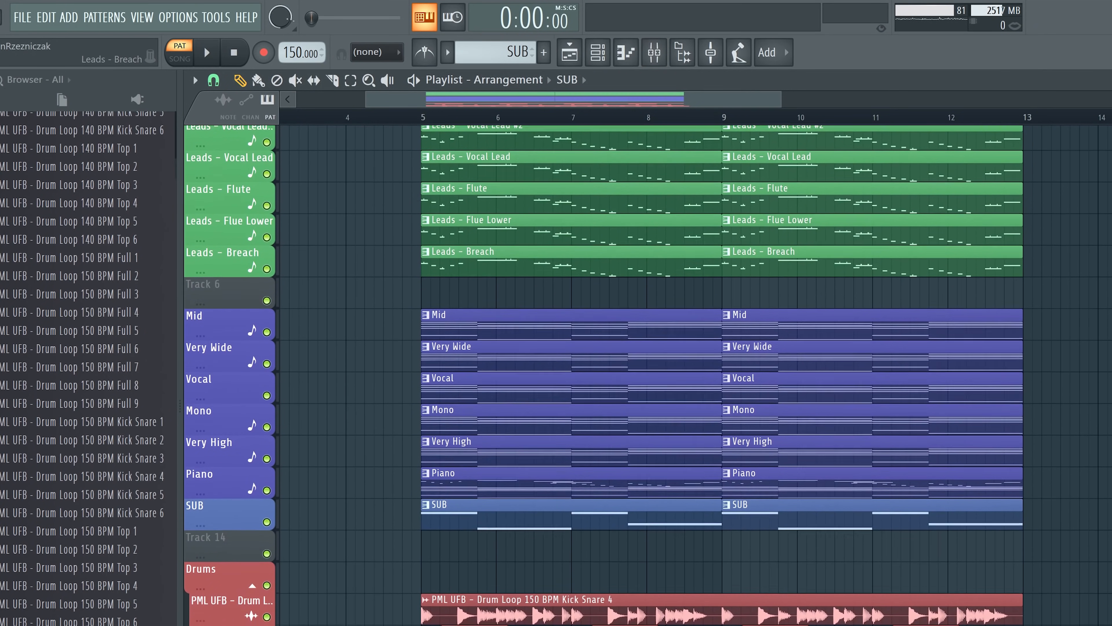
scroll(653, 328, down, 4)
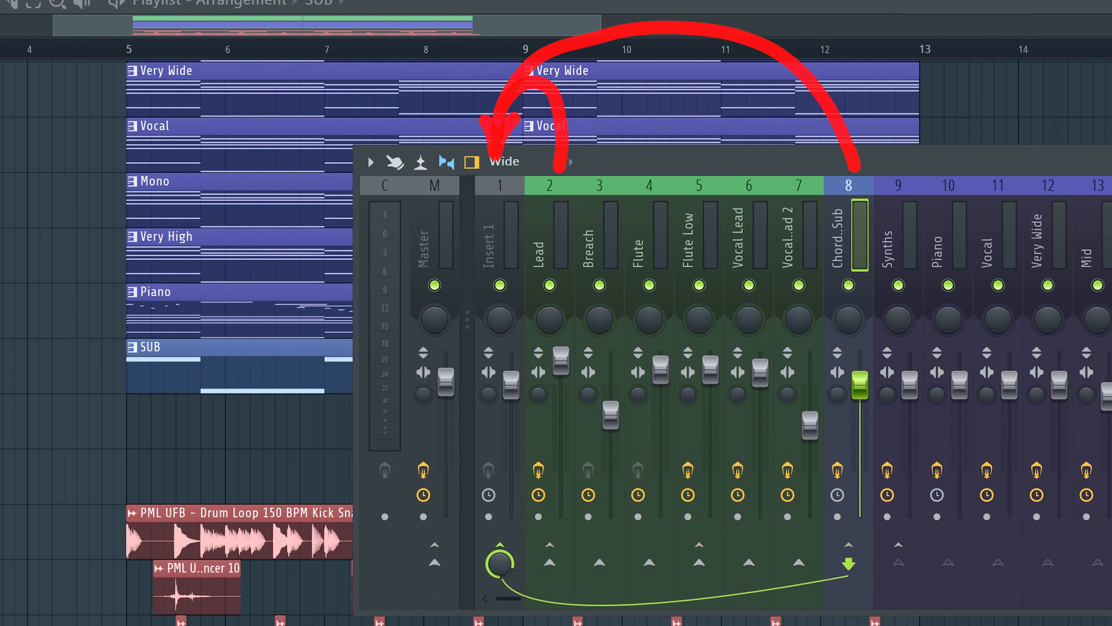
Rename mixer insert 1 as Sidechain, the bus for the Lead and Chords & Sub tracks
click(548, 245)
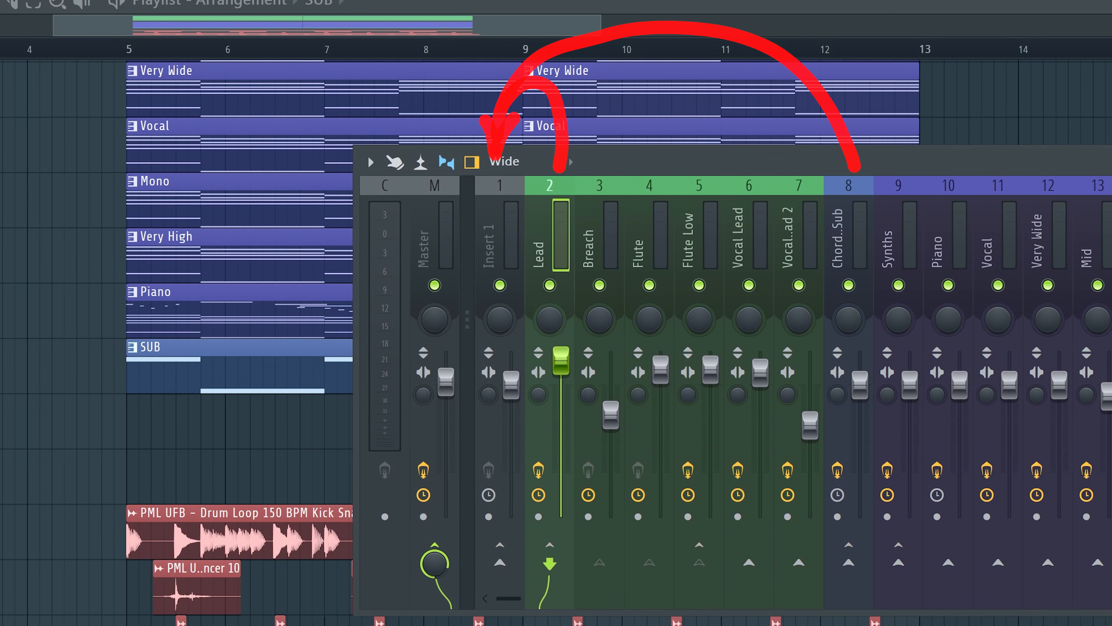
right_click(503, 192)
click(534, 203)
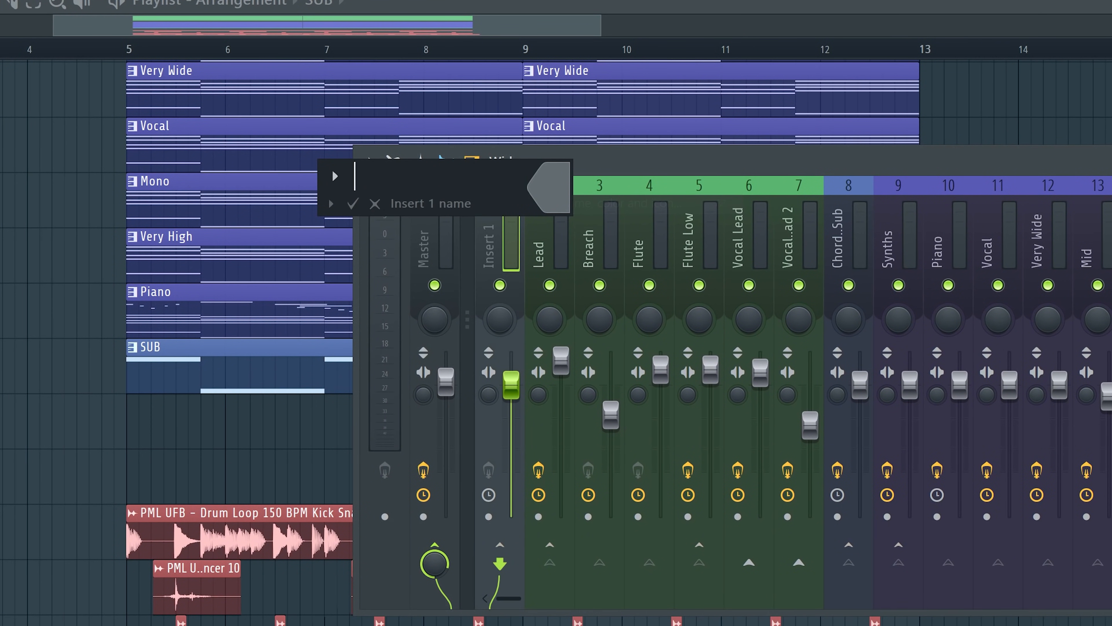
text(Sidechain)
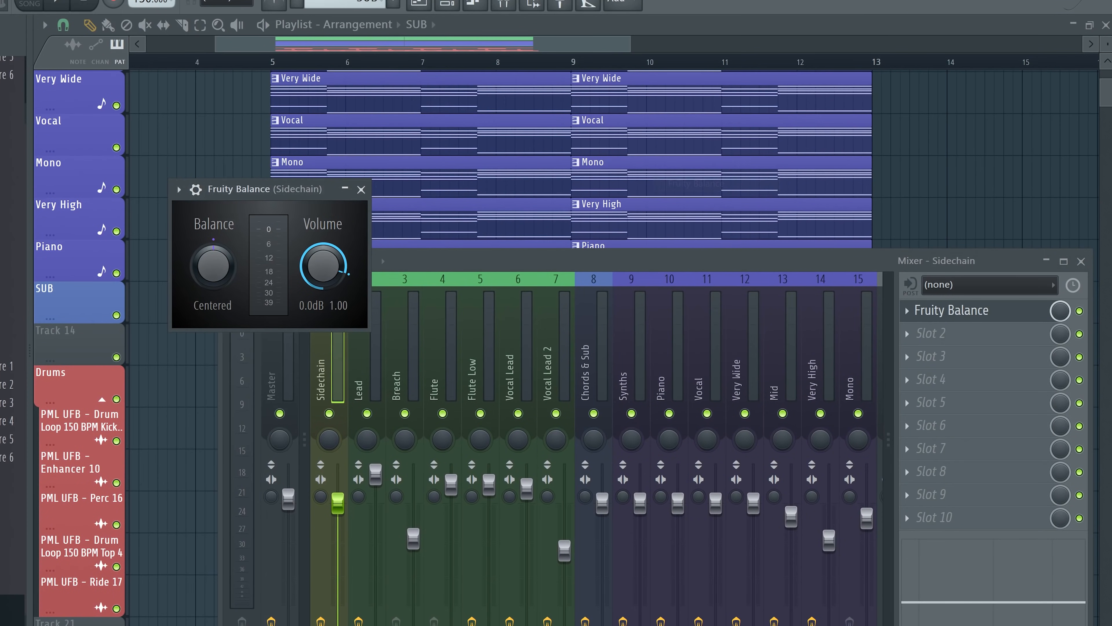
Create an automation clip for the Sidechain track's Fruity Balance volume, repeat ducking curves along the kick-snare loop and play it
click(1081, 261)
right_click(324, 274)
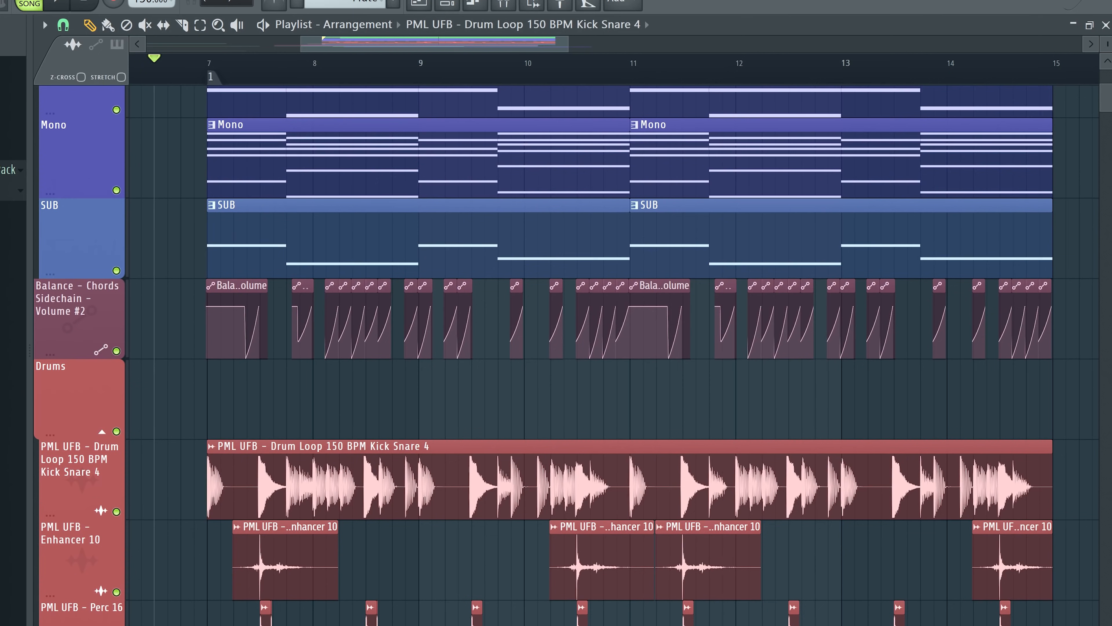
key(space)
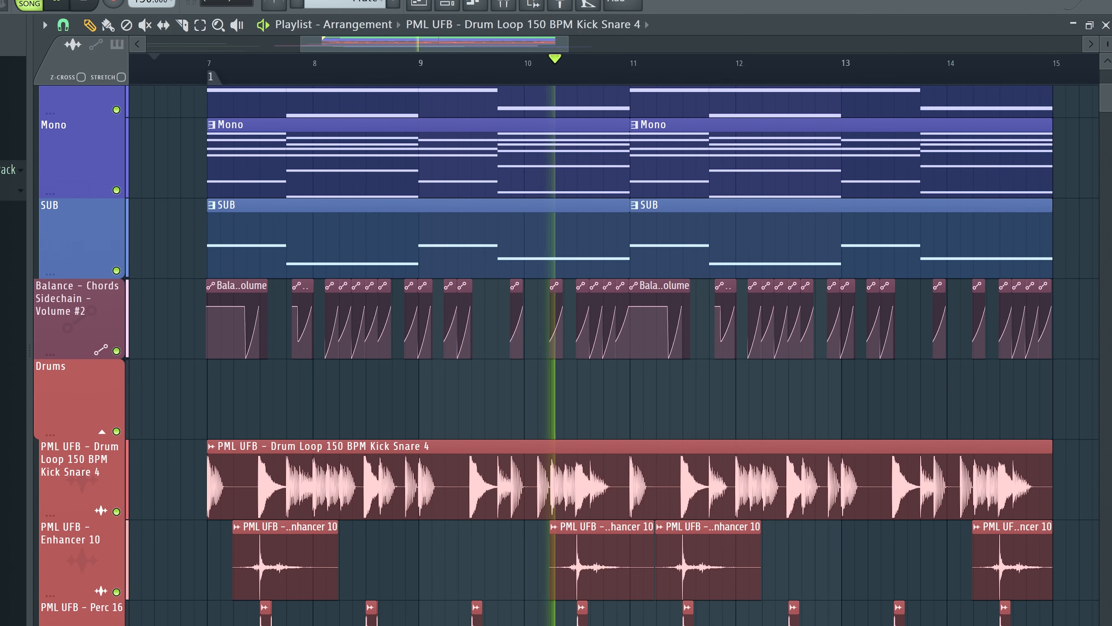
key(space)
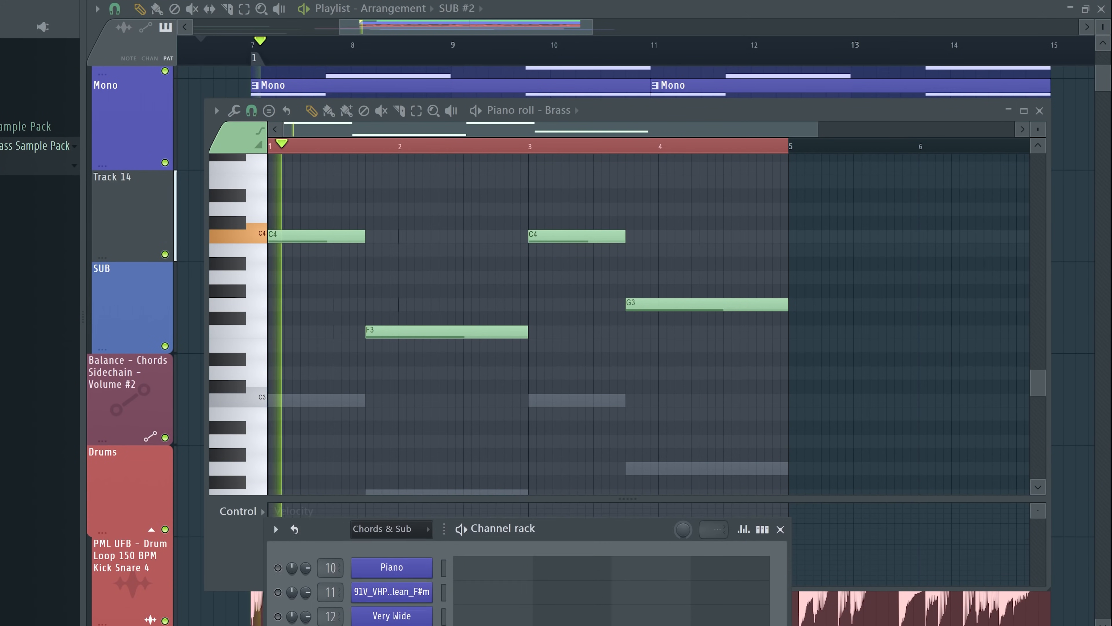
Layer the sub with a Brass channel one octave higher, and add two Crash clips below the chord tracks
drag(602, 528, 816, 236)
click(510, 381)
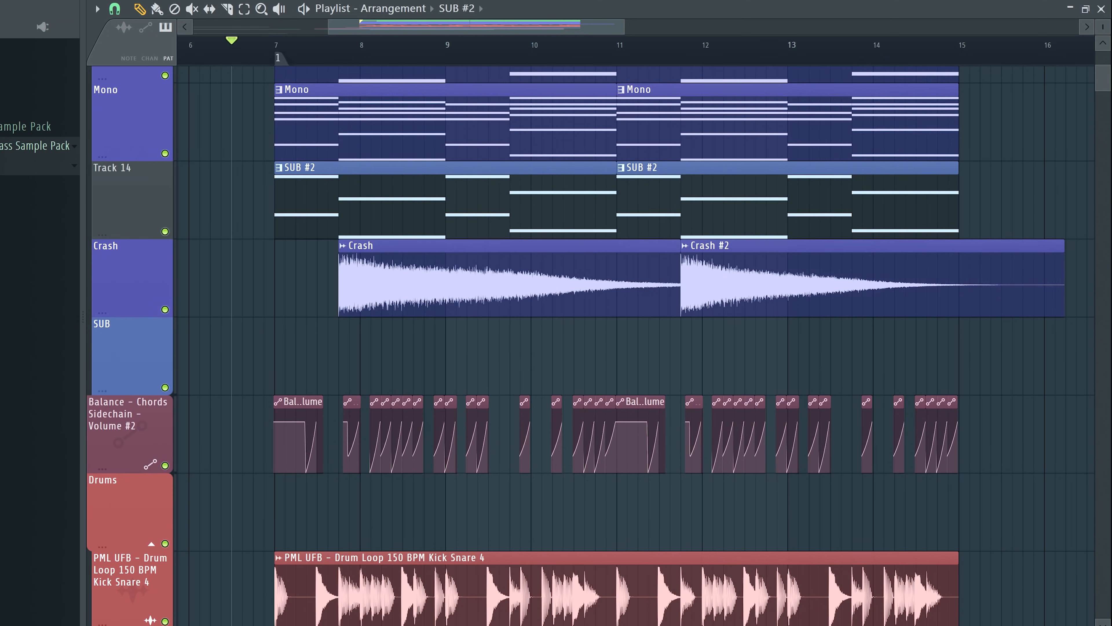
scroll(569, 306, up, 1)
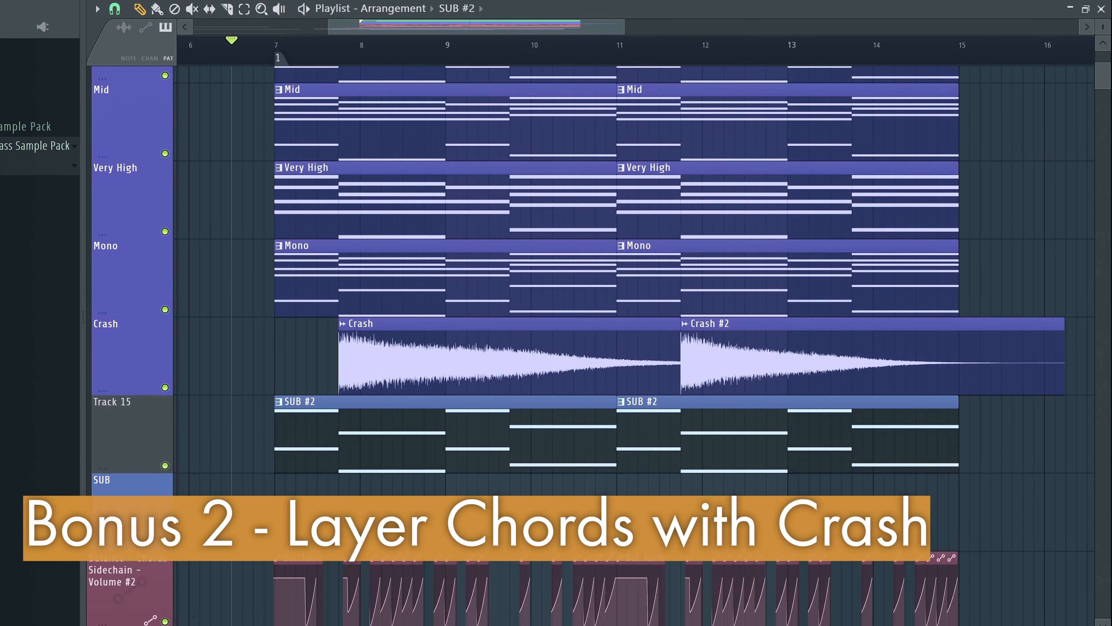
Mute the sidechain automation track and listen to the Crash track on its own
click(165, 622)
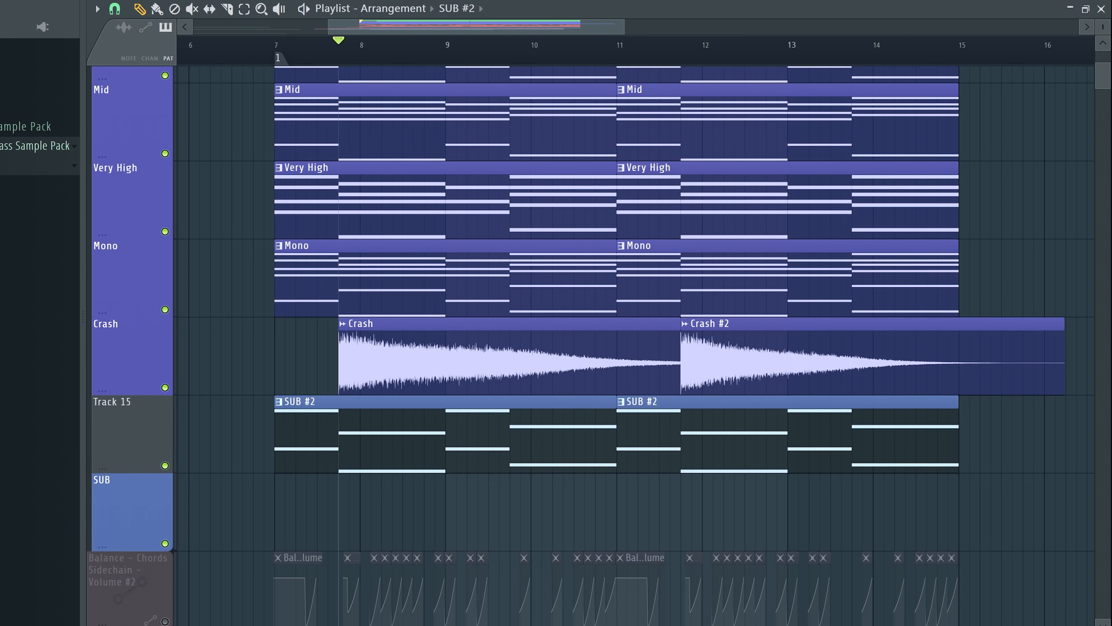
key(space)
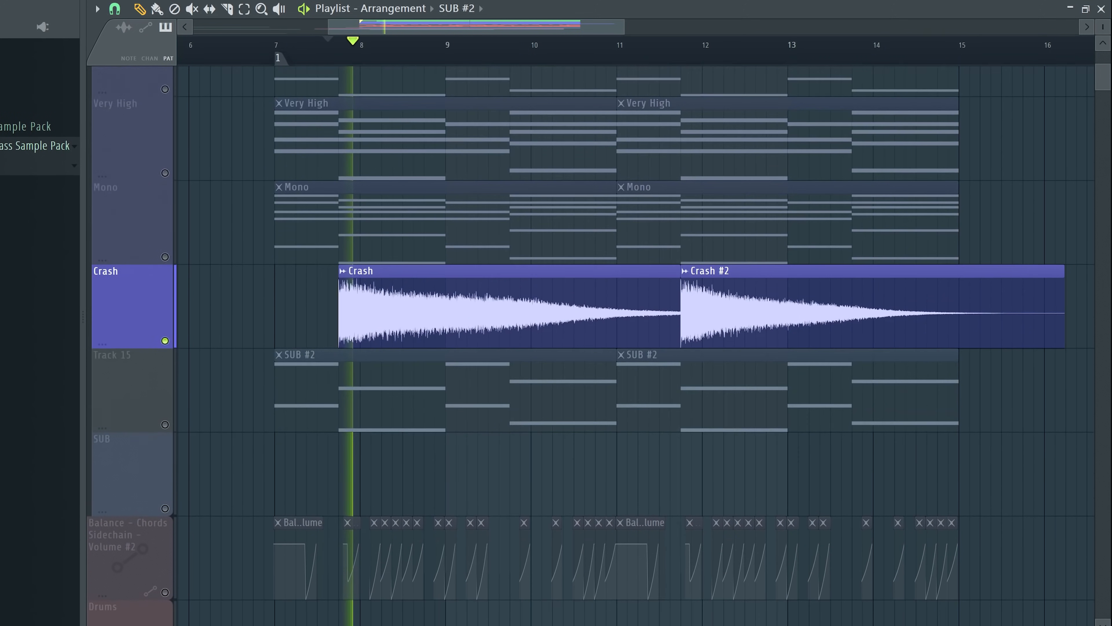
scroll(613, 342, down, 1)
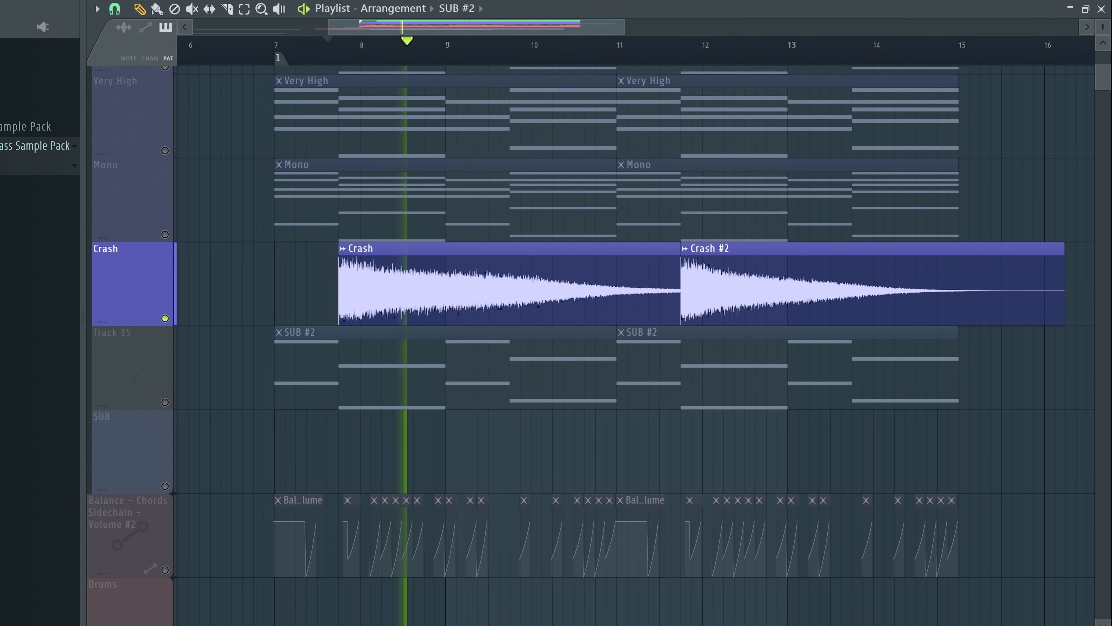
key(space)
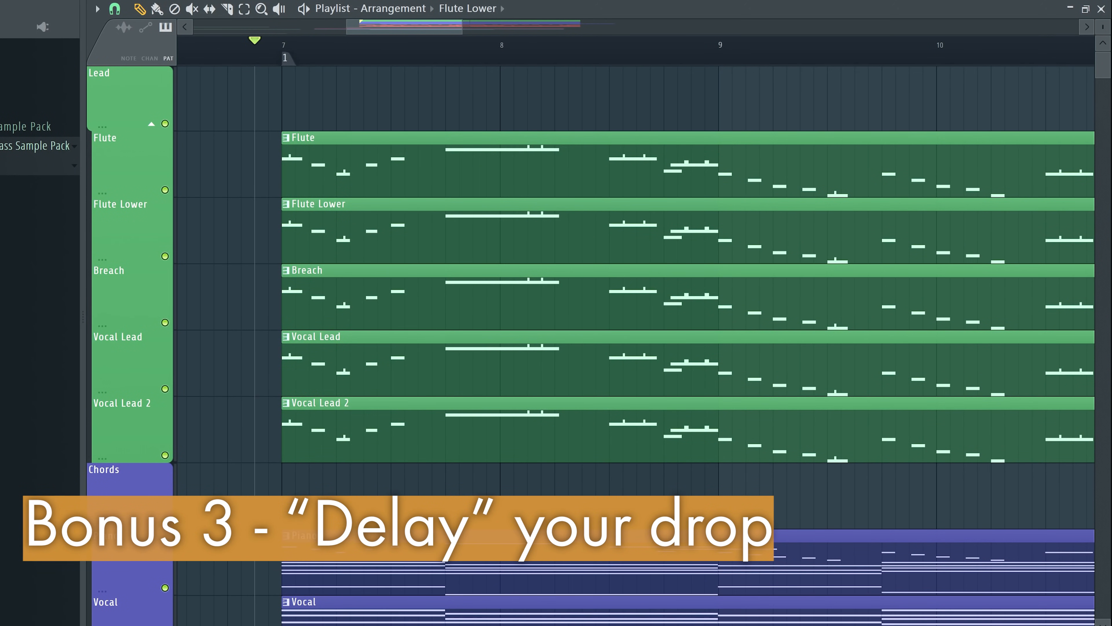
Trim the starts of the Flute Lower and Vocal Lead clips to just before the second chord, and play the leads alone
drag(284, 236, 419, 237)
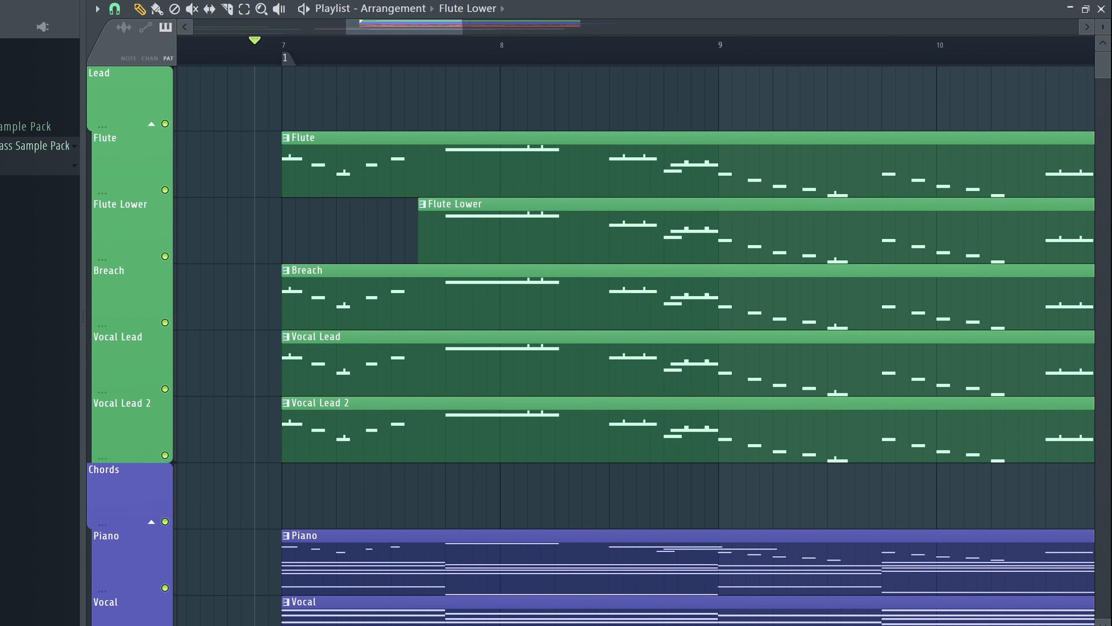
drag(283, 370, 419, 369)
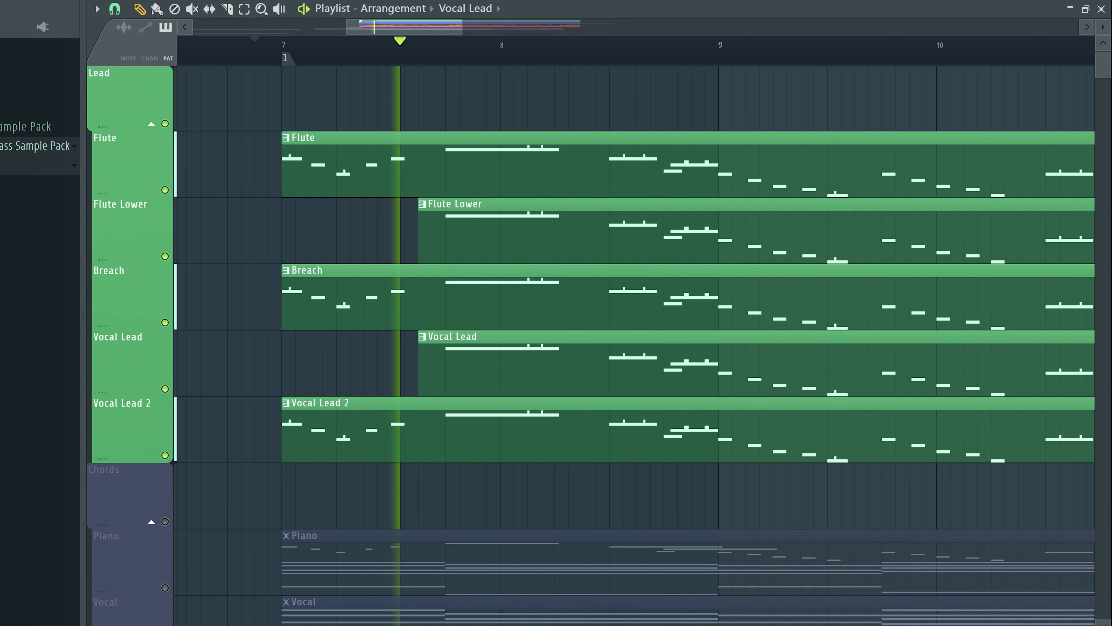
key(space)
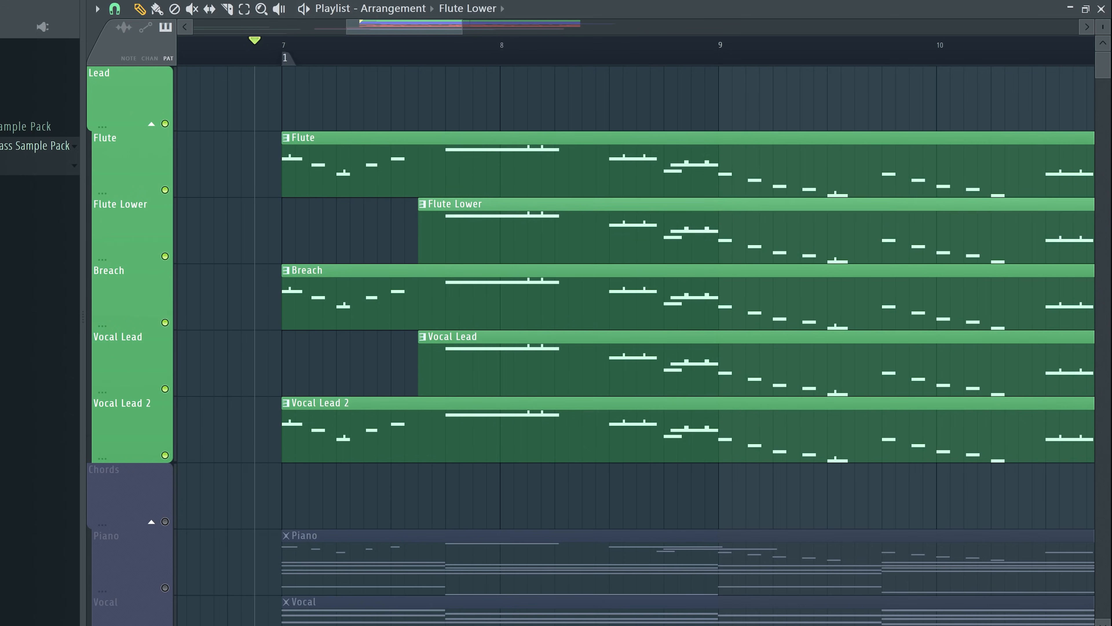
Examine where the chord, Crash and sub clips start at the beginning of the drop
scroll(635, 346, down, 8)
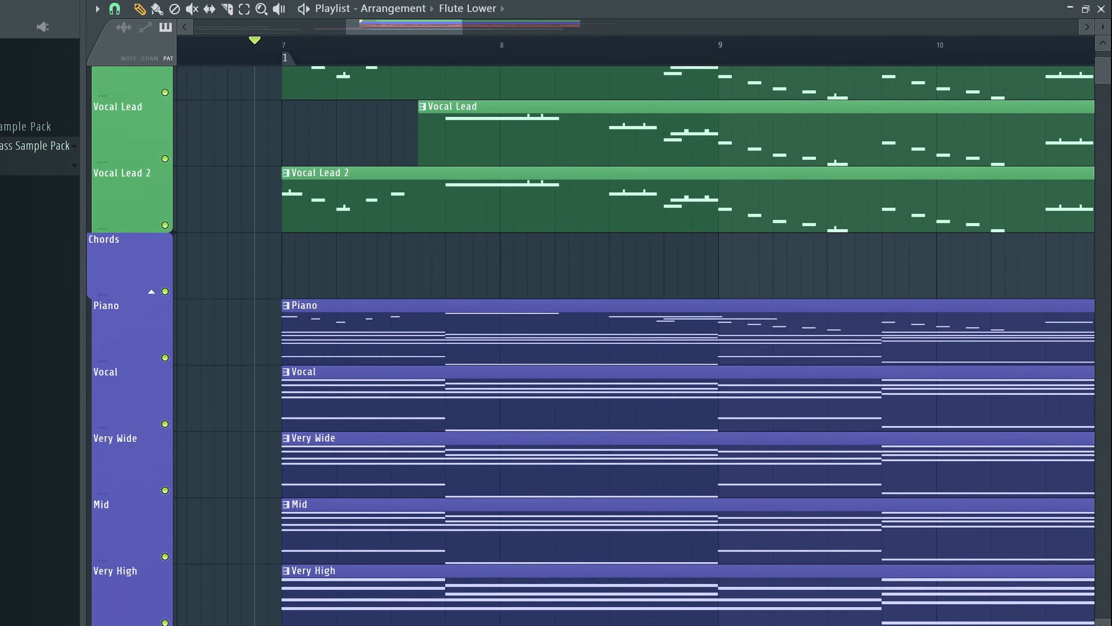
scroll(363, 346, down, 2)
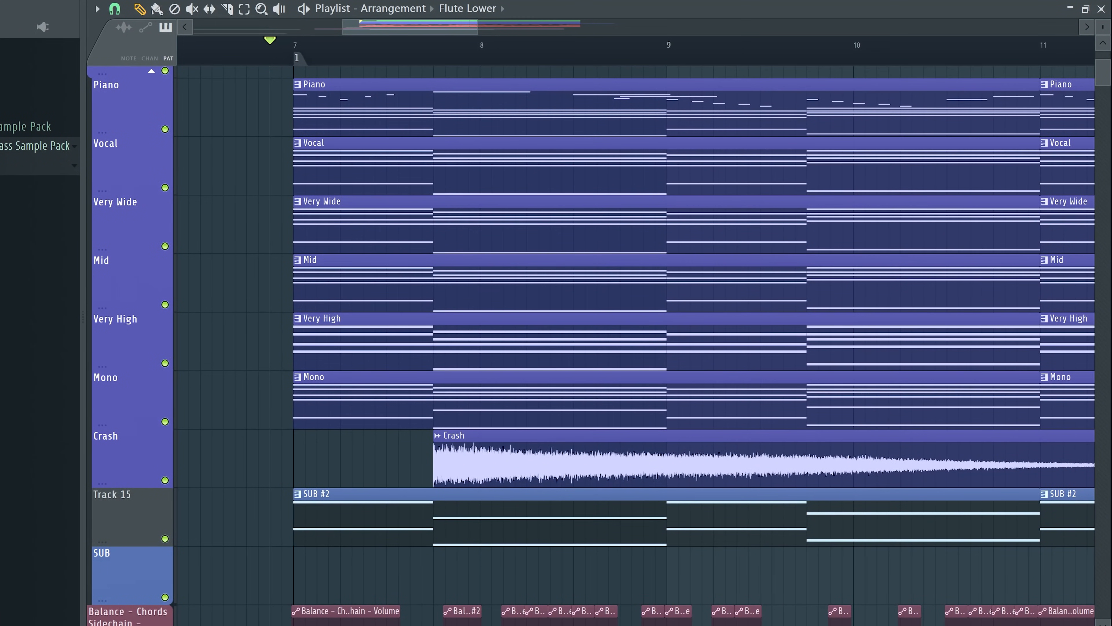
scroll(574, 246, up, 1)
scroll(574, 246, down, 3)
scroll(574, 246, up, 1)
scroll(574, 245, down, 2)
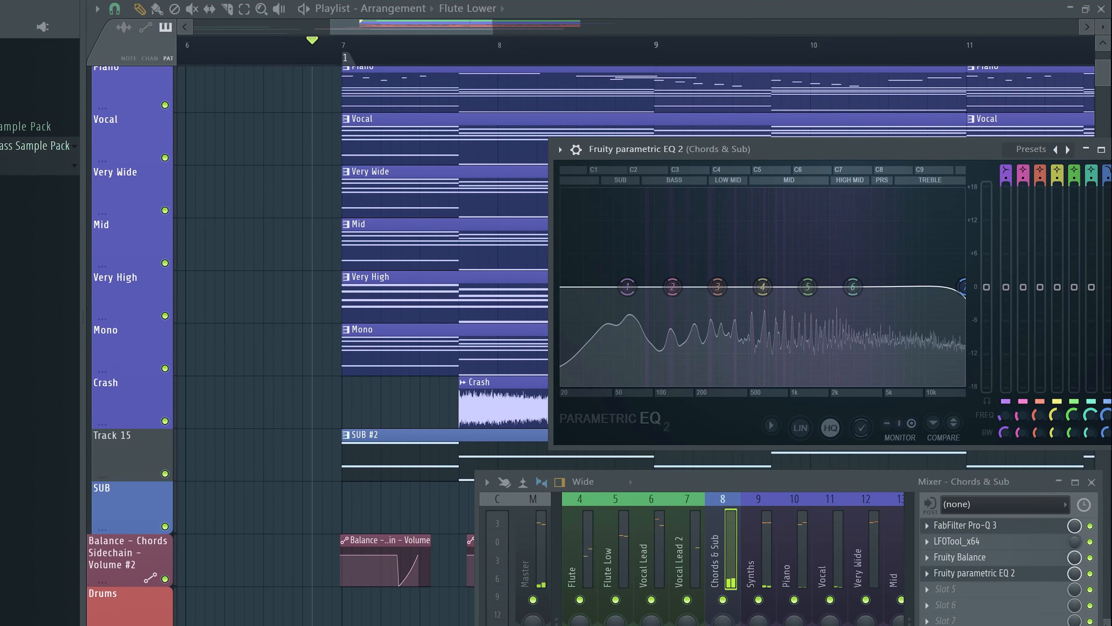
Check the Fruity parametric EQ 2 on the Chords & Sub mixer channel, stop playback and close the EQ
drag(635, 151, 401, 101)
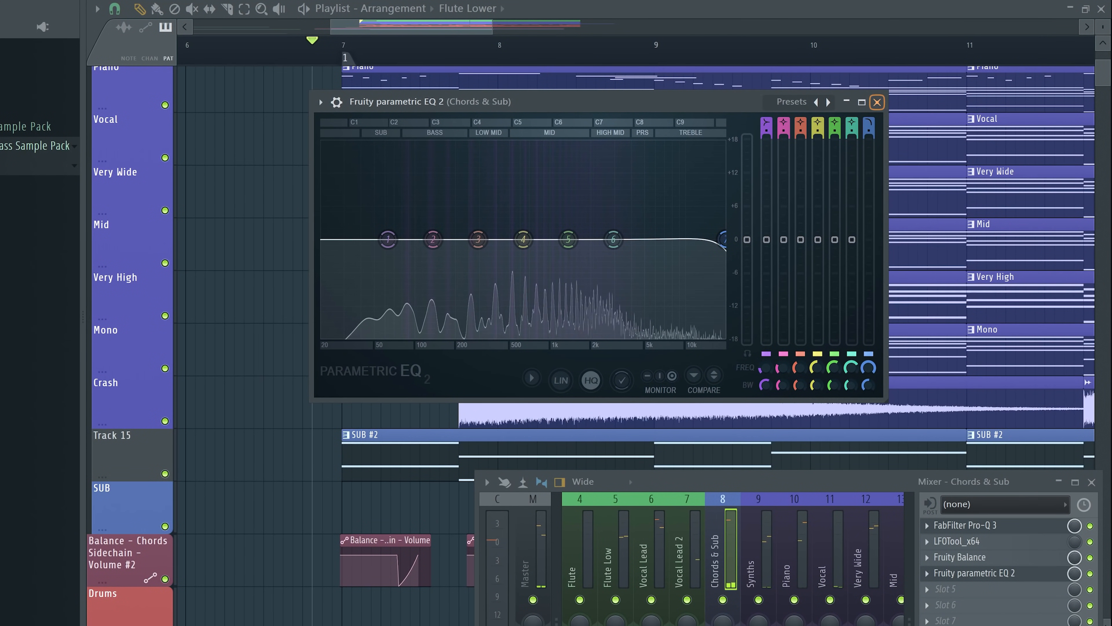
key(space)
drag(635, 101, 858, 104)
scroll(283, 246, down, 5)
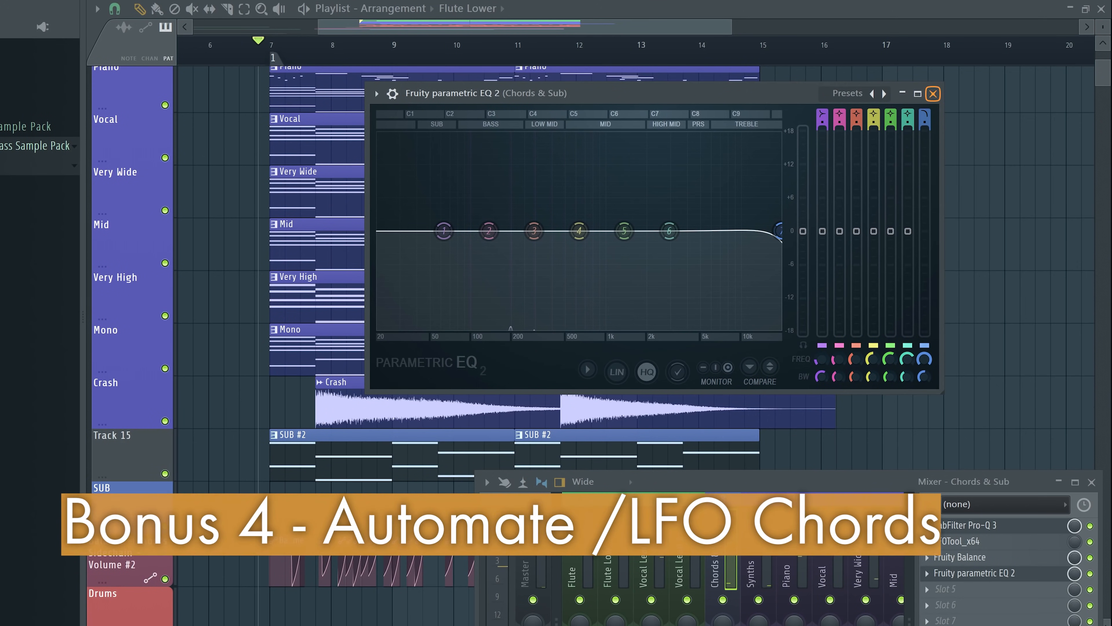
click(933, 94)
Look over the Chords & Sub automation tracks below the sub and inspect the channel's LFOTool settings
scroll(547, 219, down, 1)
scroll(548, 219, up, 2)
scroll(547, 193, down, 2)
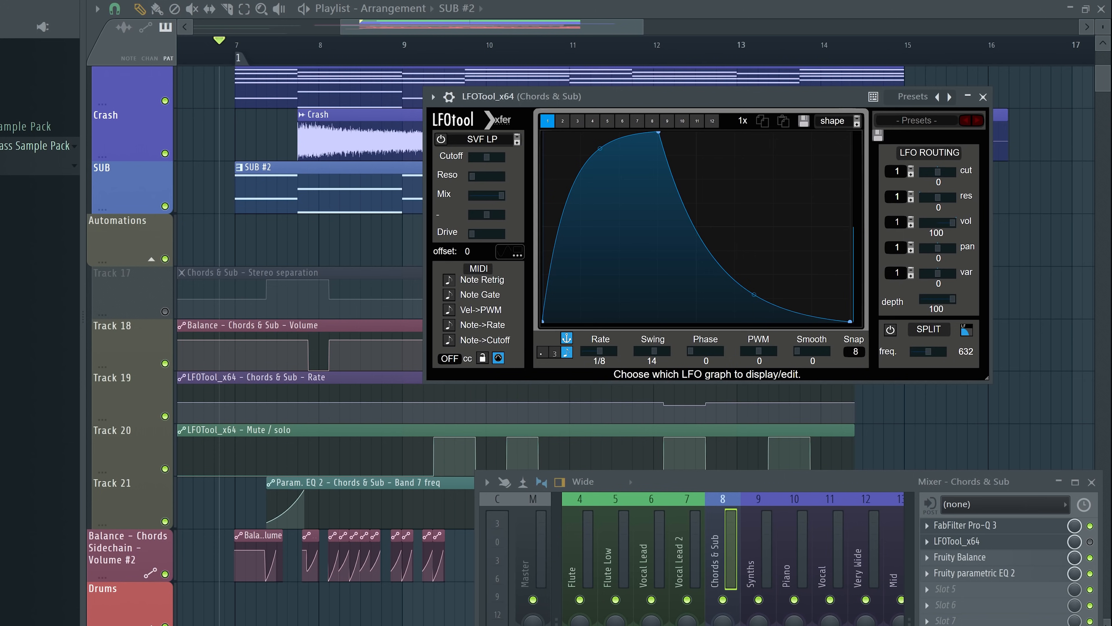
drag(614, 97, 619, 87)
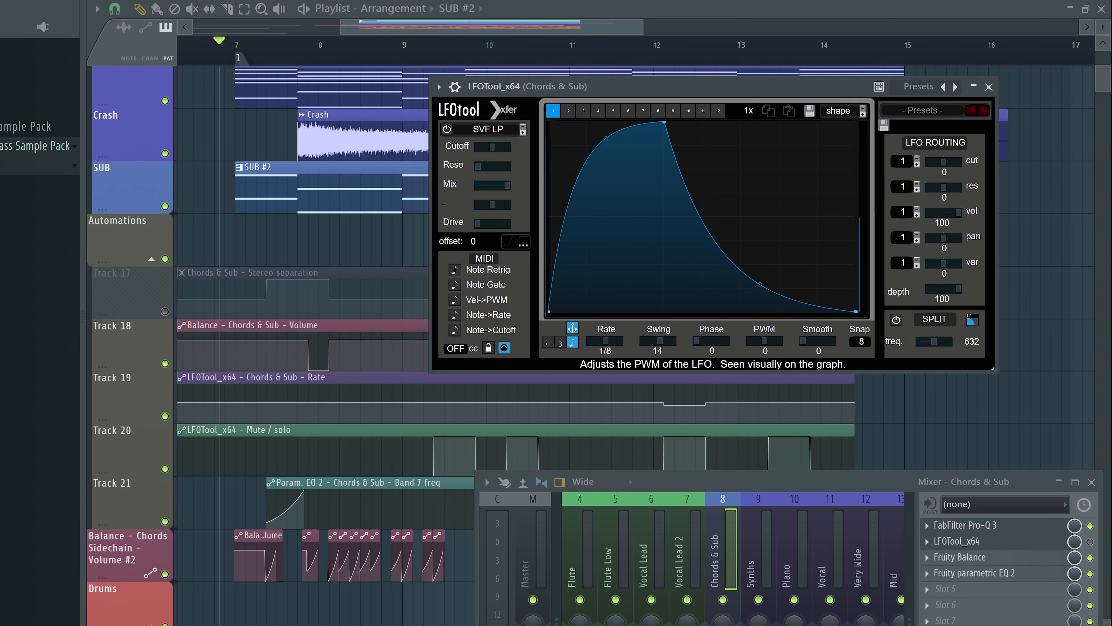
click(988, 86)
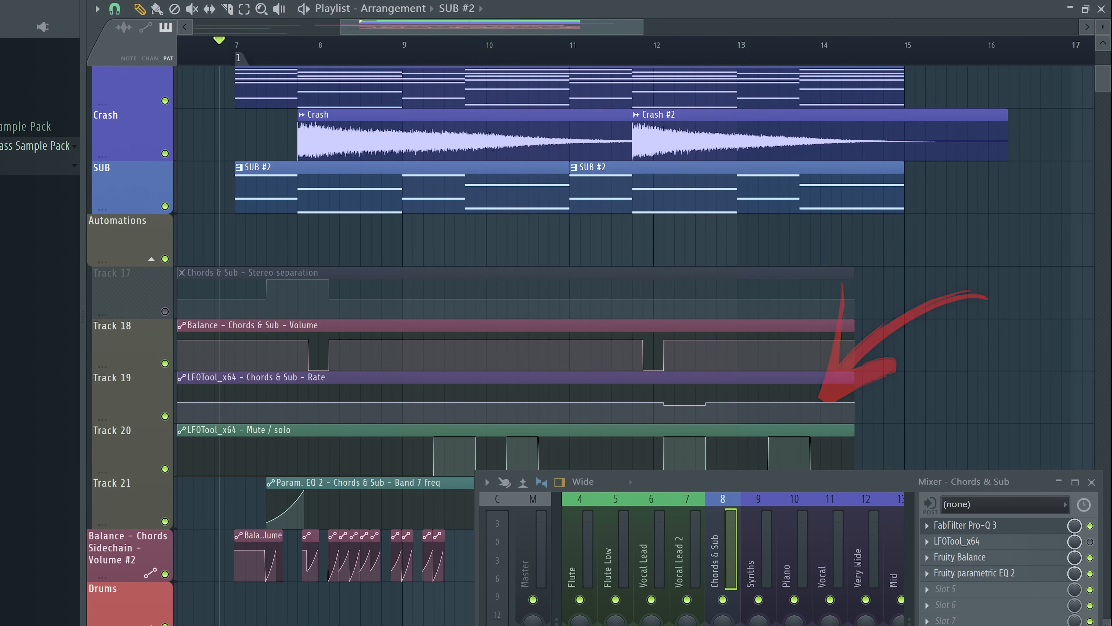
Play the drop and follow the volume, LFOTool rate and LFOTool mute automations against the chord tracks
key(space)
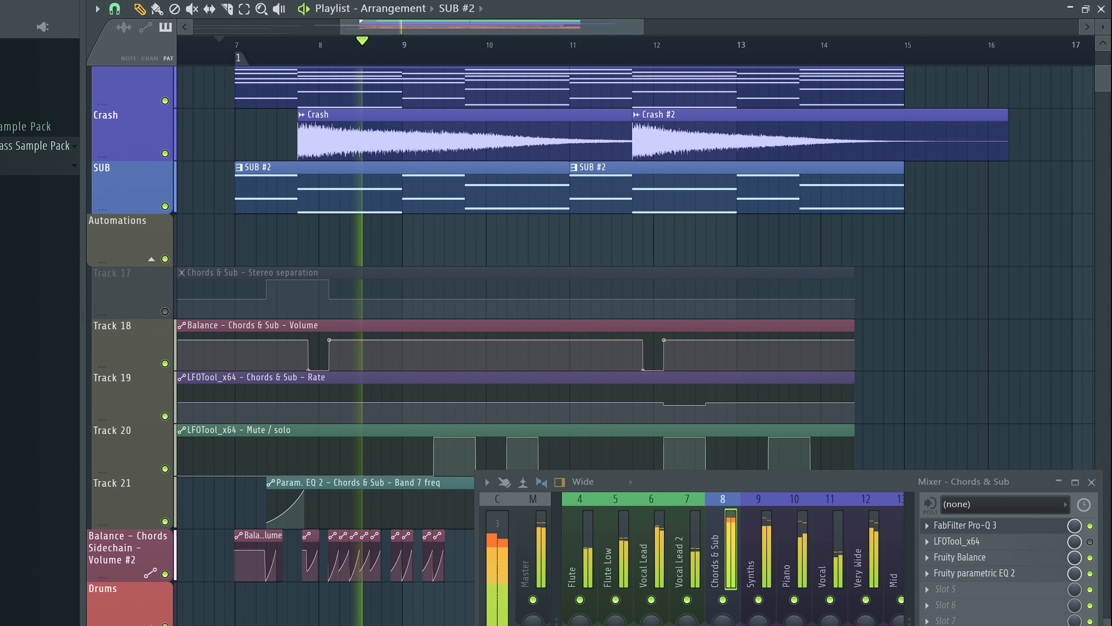
scroll(525, 263, up, 1)
scroll(526, 263, up, 4)
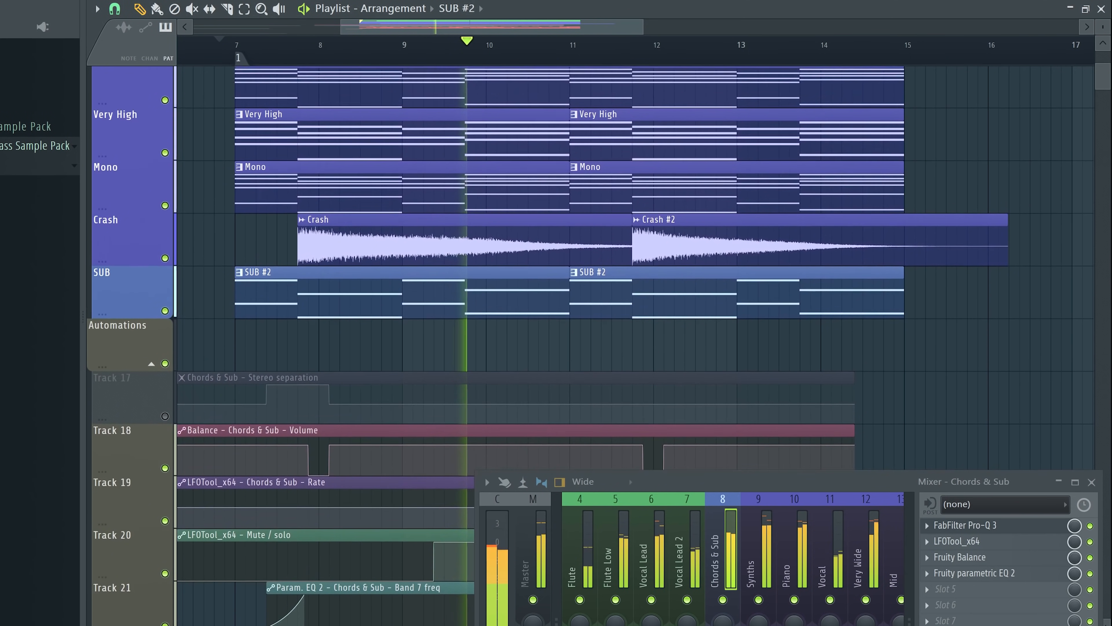
scroll(526, 263, down, 2)
scroll(525, 263, down, 4)
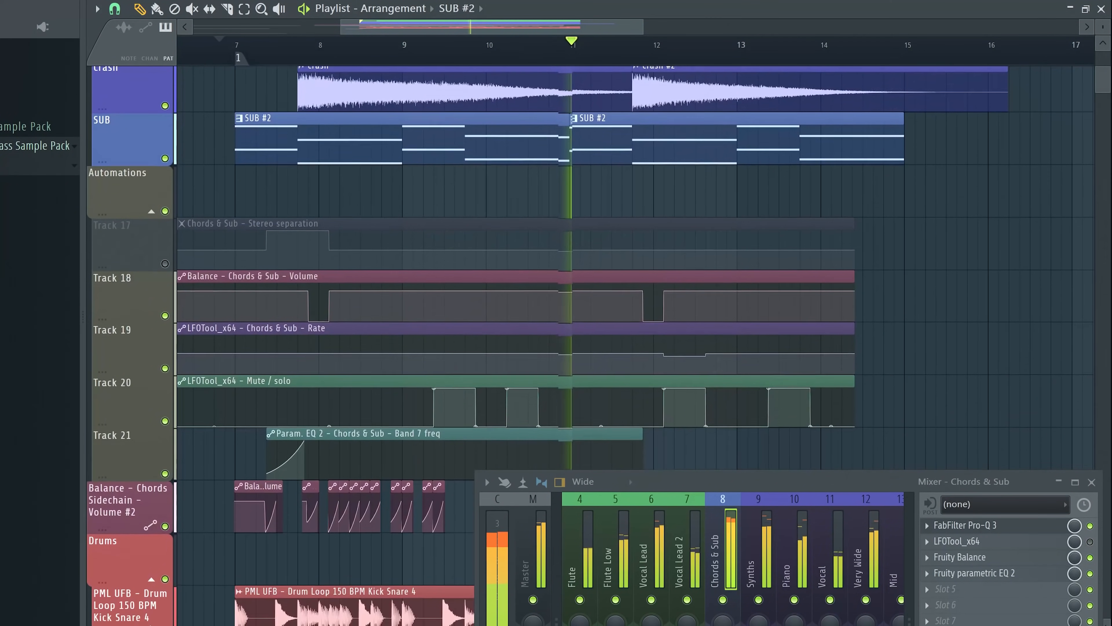
Examine the LFOTool curve on the Chords & Sub channel during playback, stop the song and close the plugin
click(956, 541)
drag(657, 87, 263, 225)
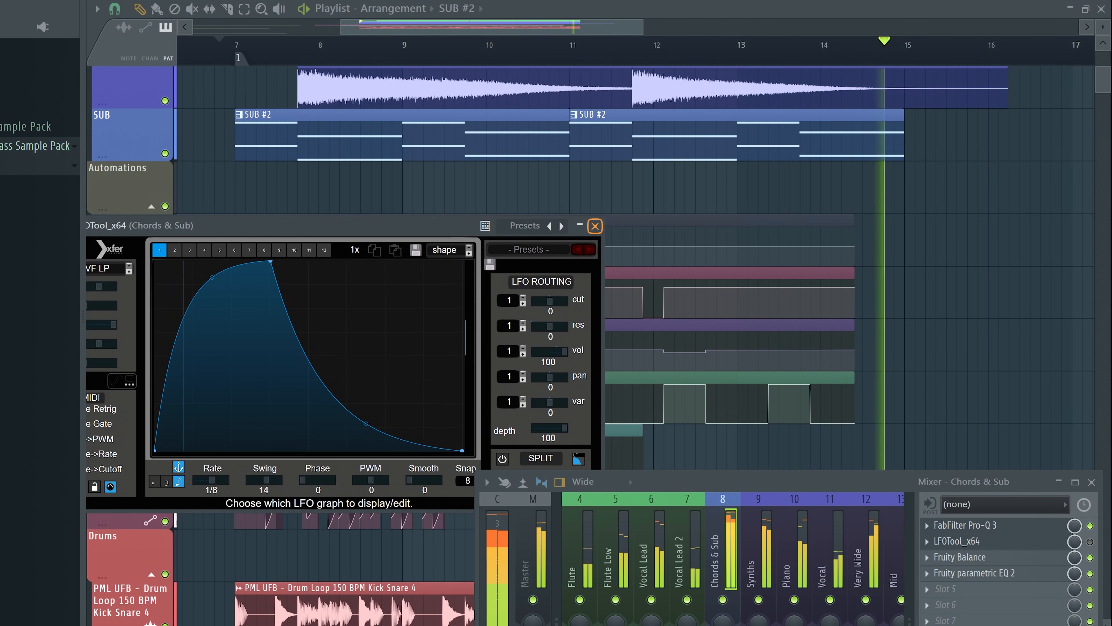
key(space)
click(595, 226)
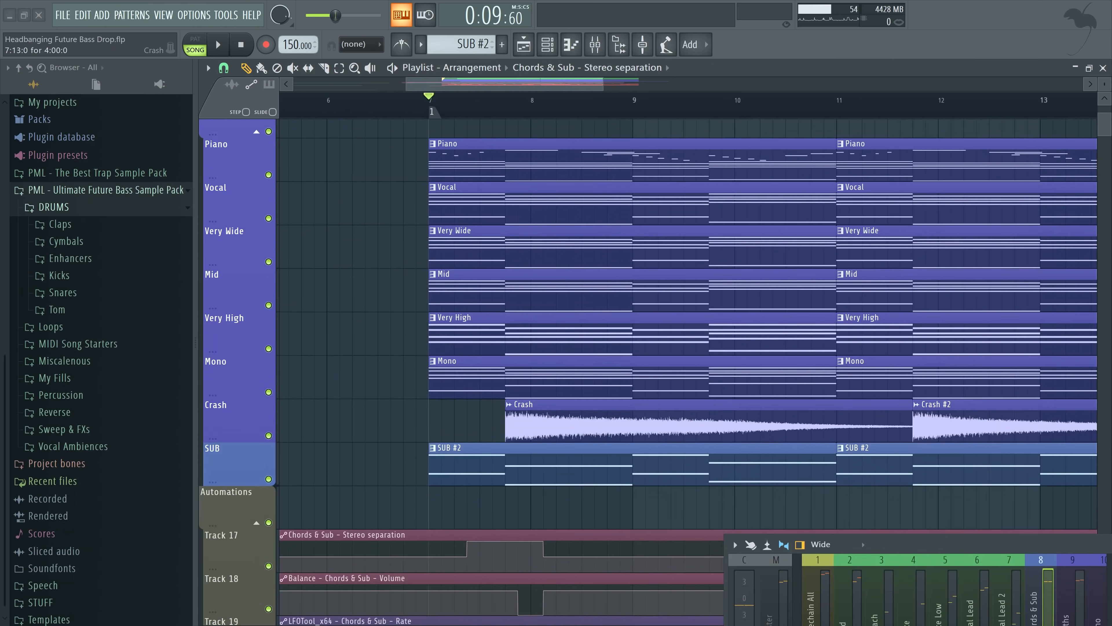
Listen to the beginning of the drop with the Chords & Sub stereo separation automation active
key(space)
key(space)
key(space)
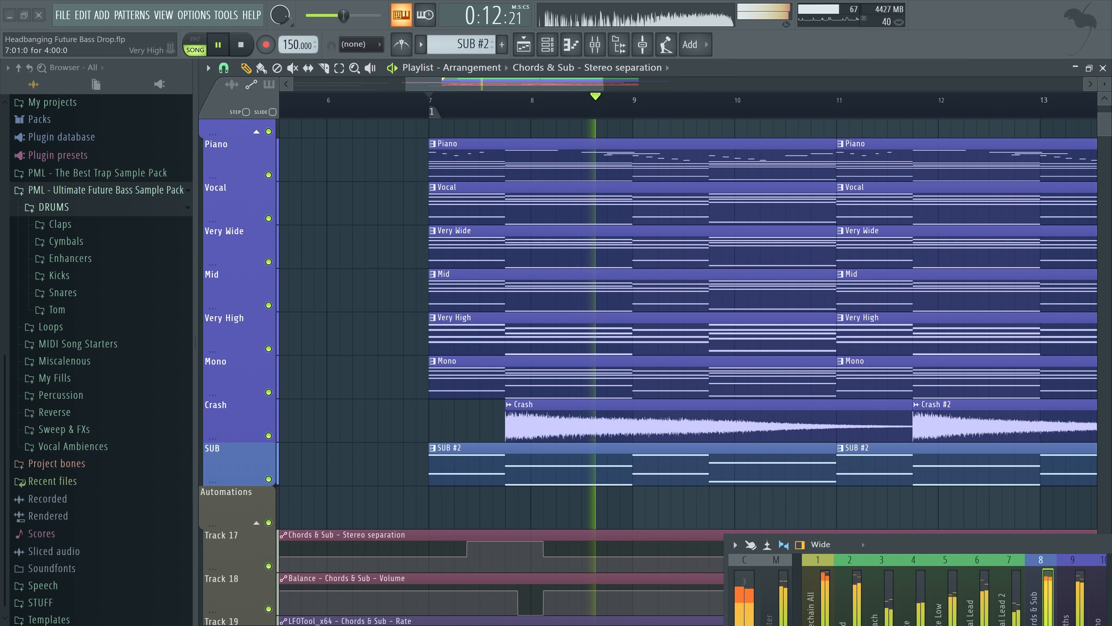
key(space)
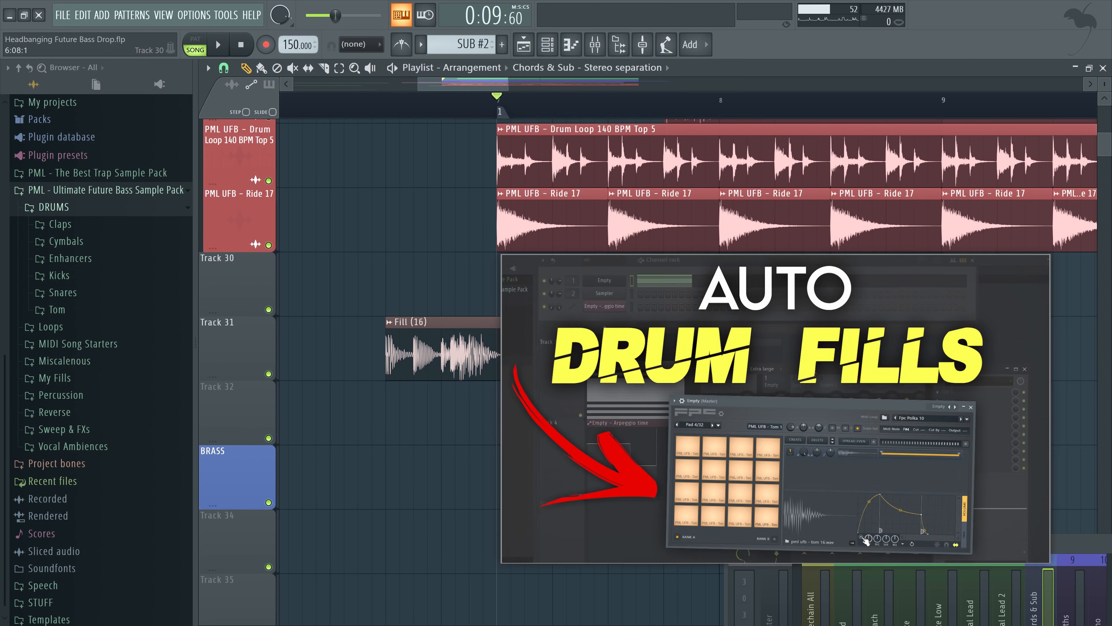
Play the finished arrangement from the intro through the drop and review its drum, automation, chord and lead tracks
drag(334, 285, 595, 413)
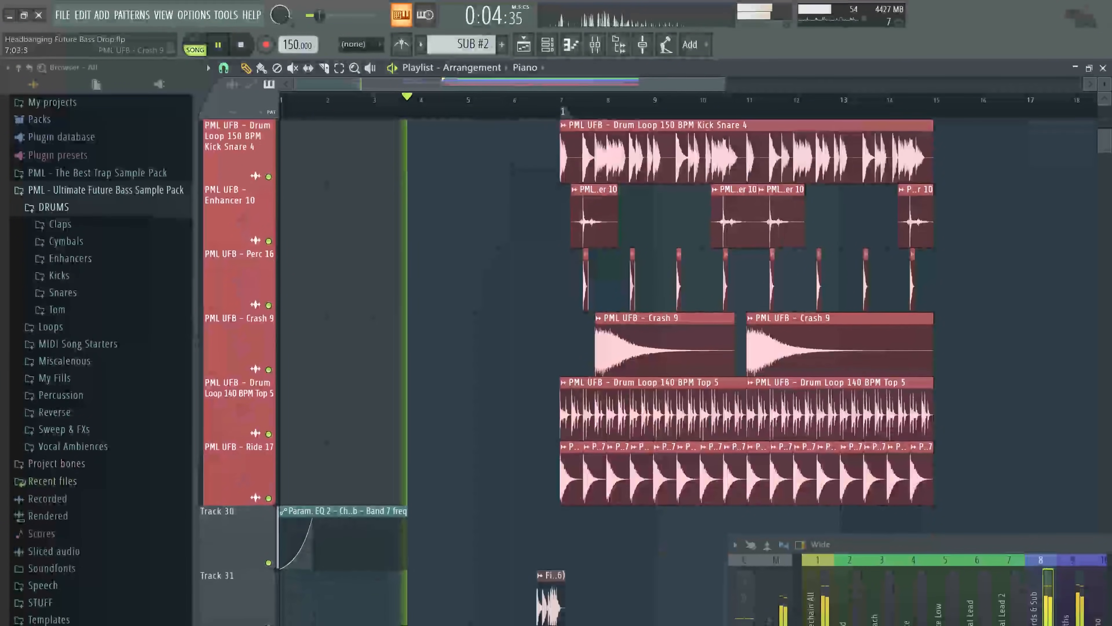
scroll(563, 328, down, 5)
scroll(564, 328, up, 6)
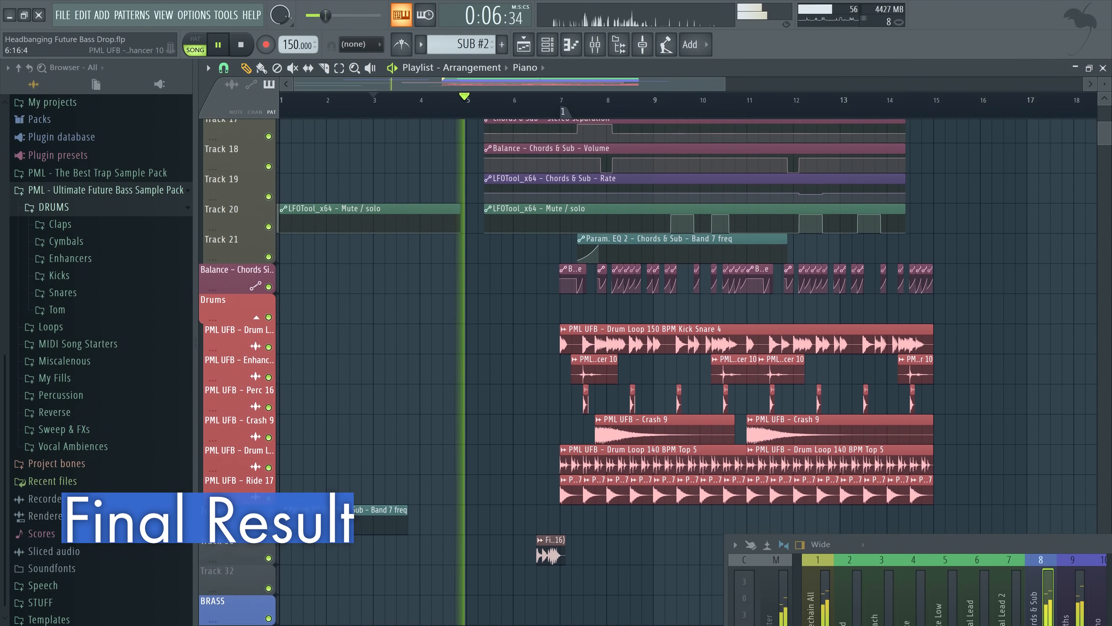
scroll(563, 328, up, 3)
scroll(563, 311, down, 6)
scroll(608, 292, up, 2)
scroll(609, 292, up, 4)
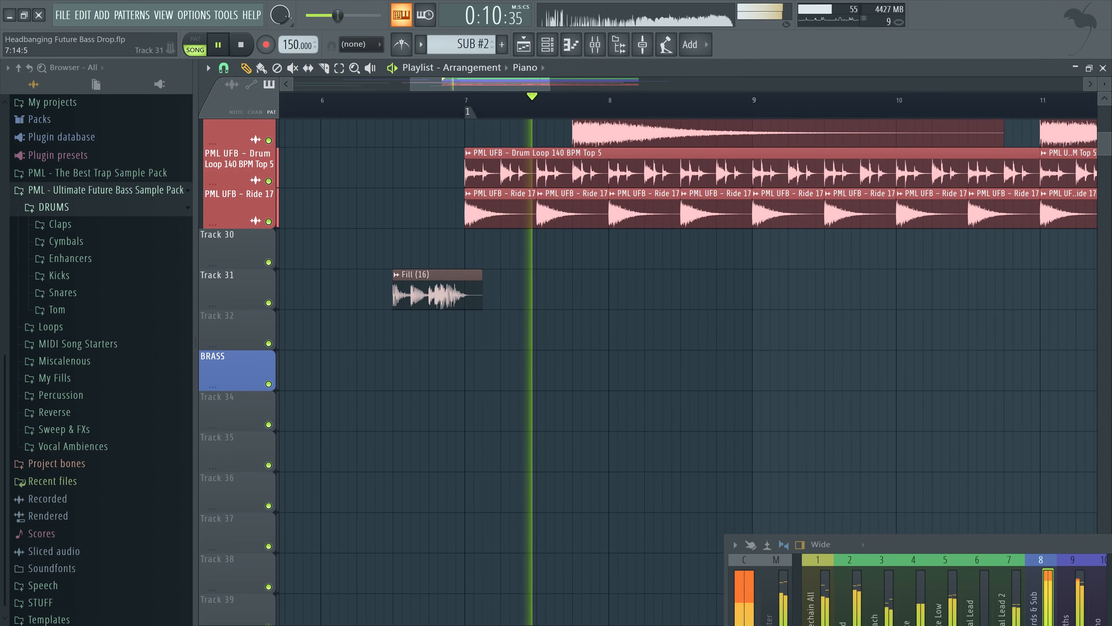
scroll(609, 292, up, 8)
scroll(609, 291, down, 3)
scroll(745, 289, down, 2)
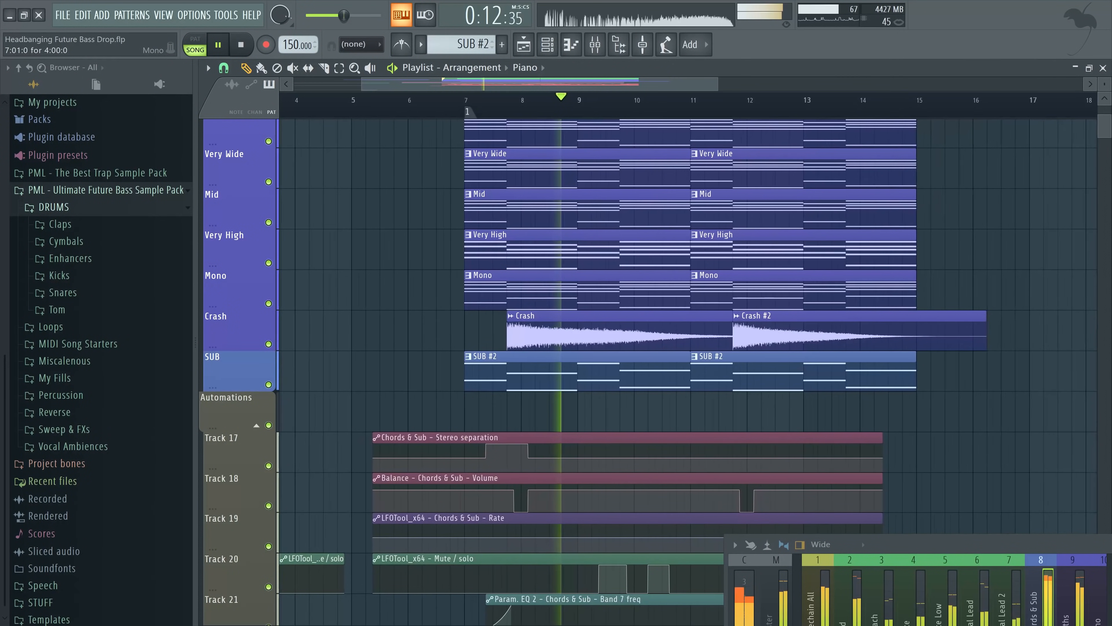
scroll(745, 289, down, 2)
scroll(745, 289, up, 4)
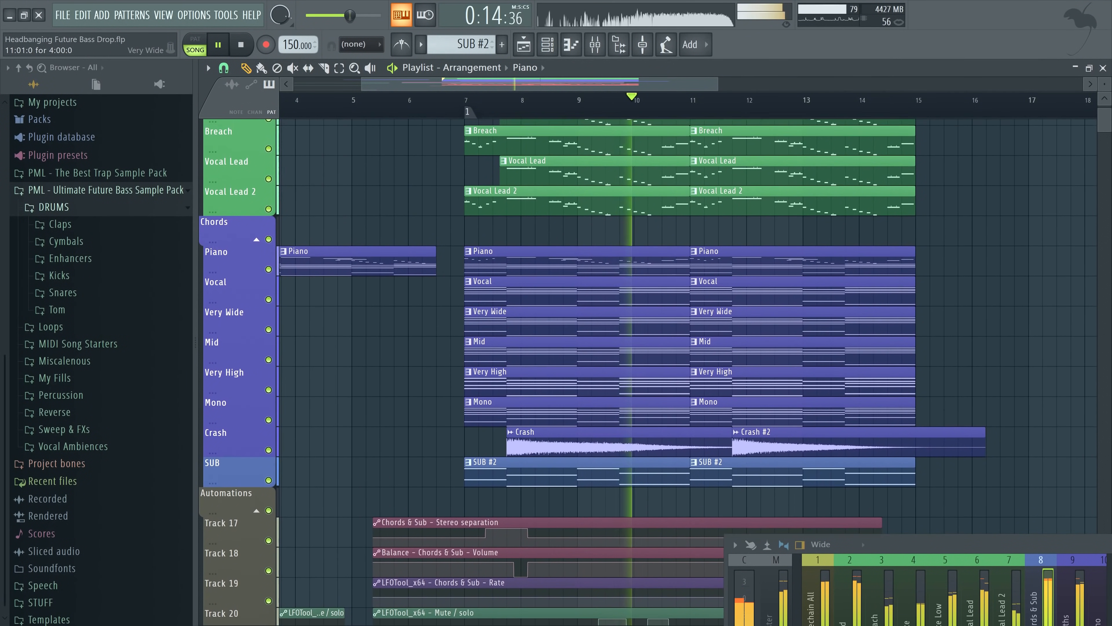
scroll(745, 289, up, 3)
scroll(745, 289, up, 2)
scroll(744, 290, up, 1)
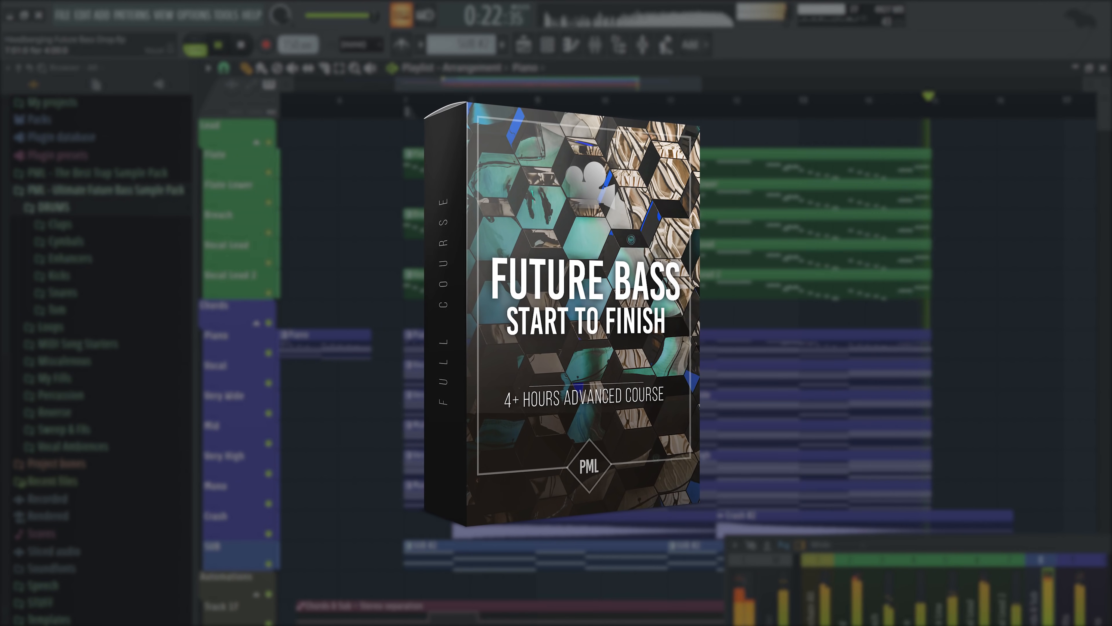
key(space)
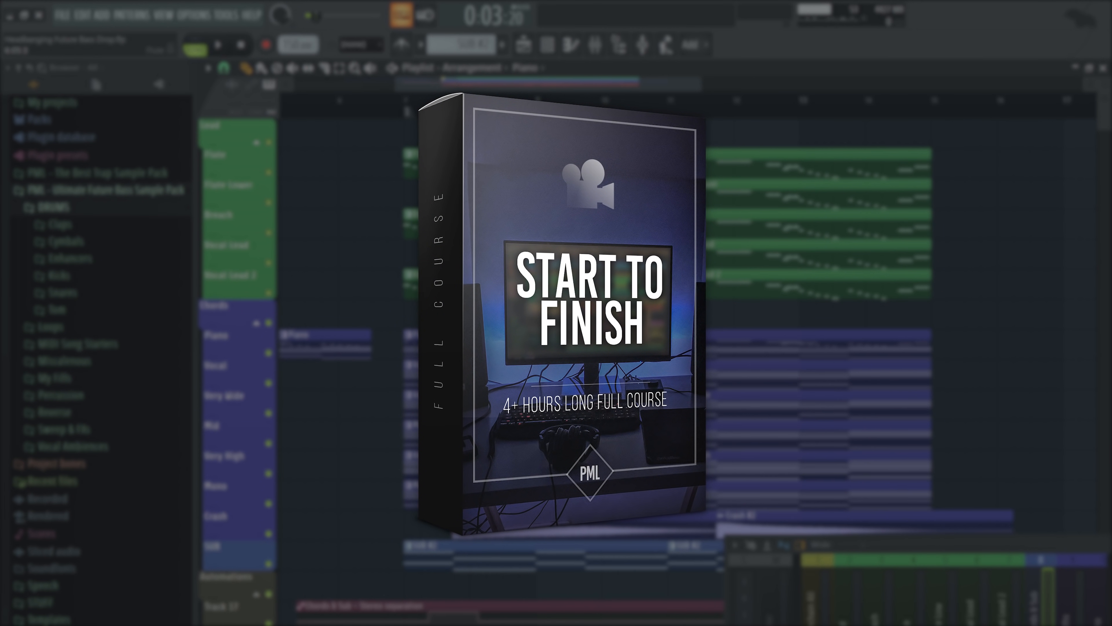
Switch to the YouTube video page and post the comment "Show me more stuff!"
text(Show me more stuff!)
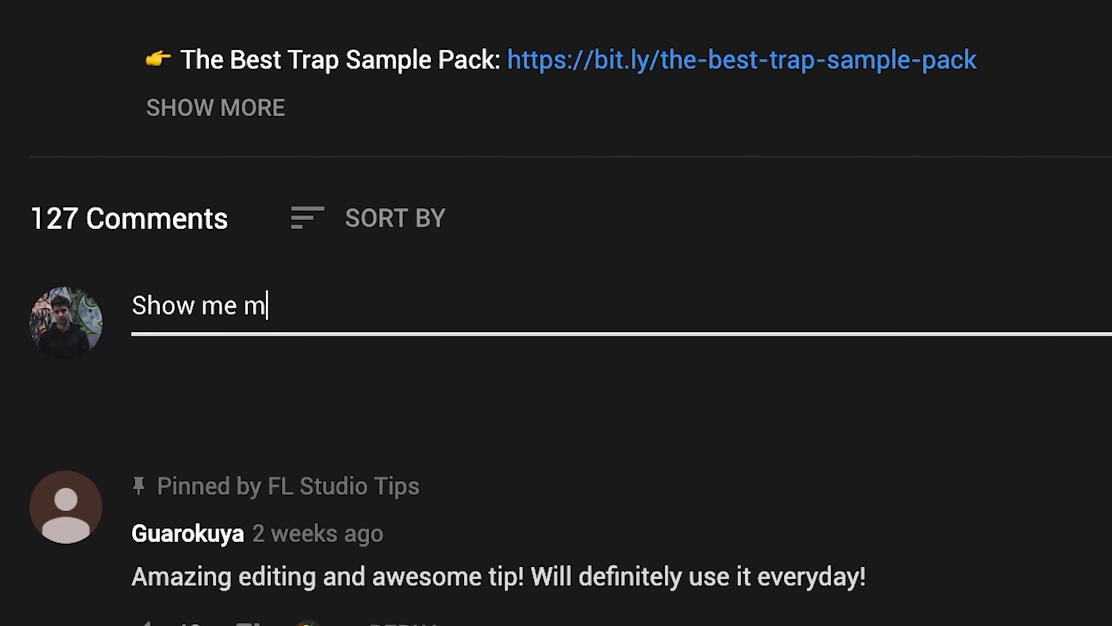
click(868, 393)
Like the video and subscribe to the channel with all notifications turned on
click(326, 316)
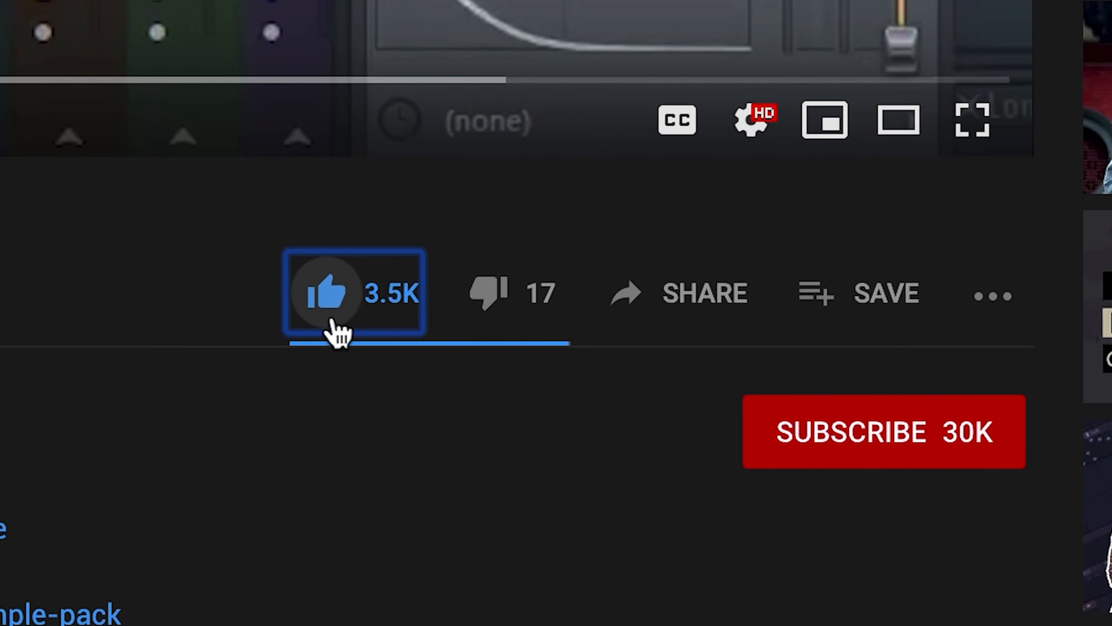
click(859, 461)
click(996, 447)
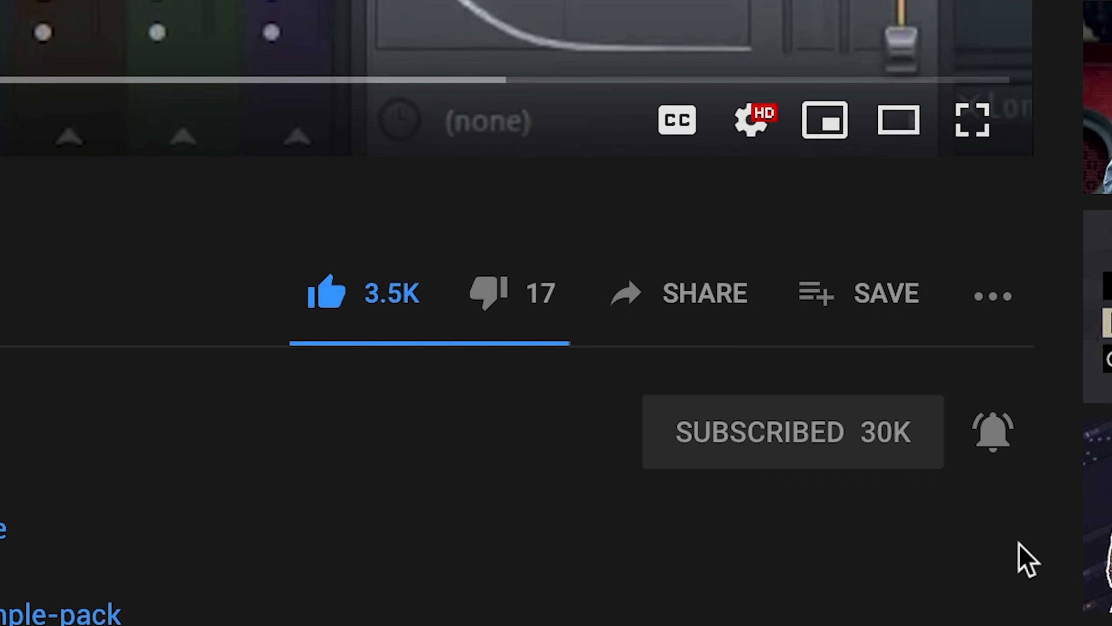